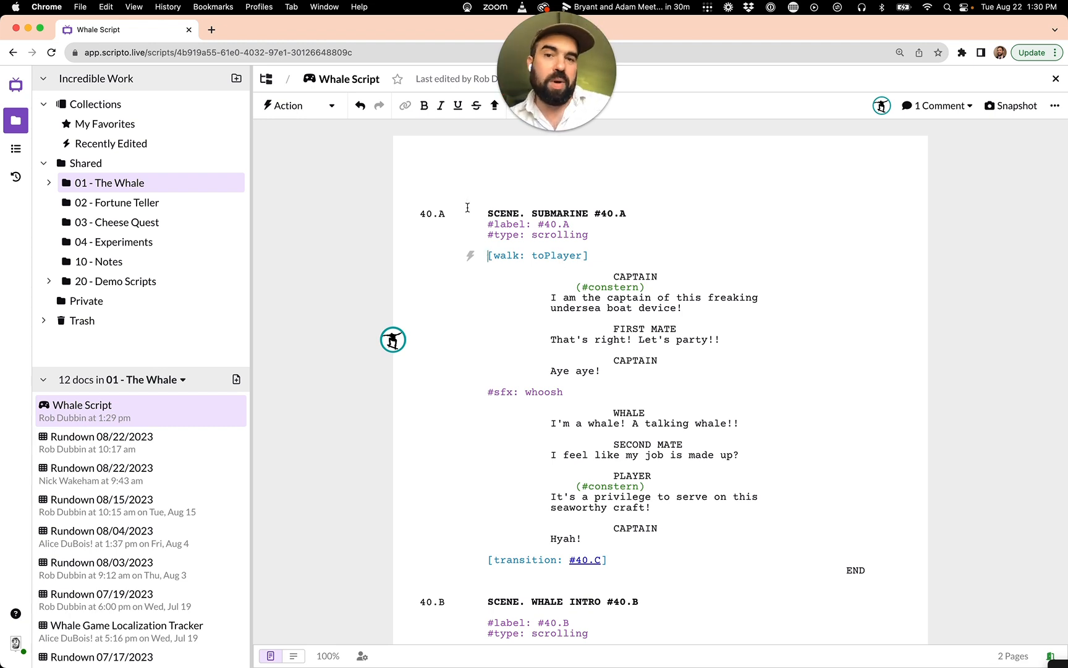
Highlight scene 40.A's label and type lines, its walk action, and the captain's (#constern) parenthetical to examine the script's metadata elements.
left_click(488, 224)
left_click_drag(488, 224, 613, 236)
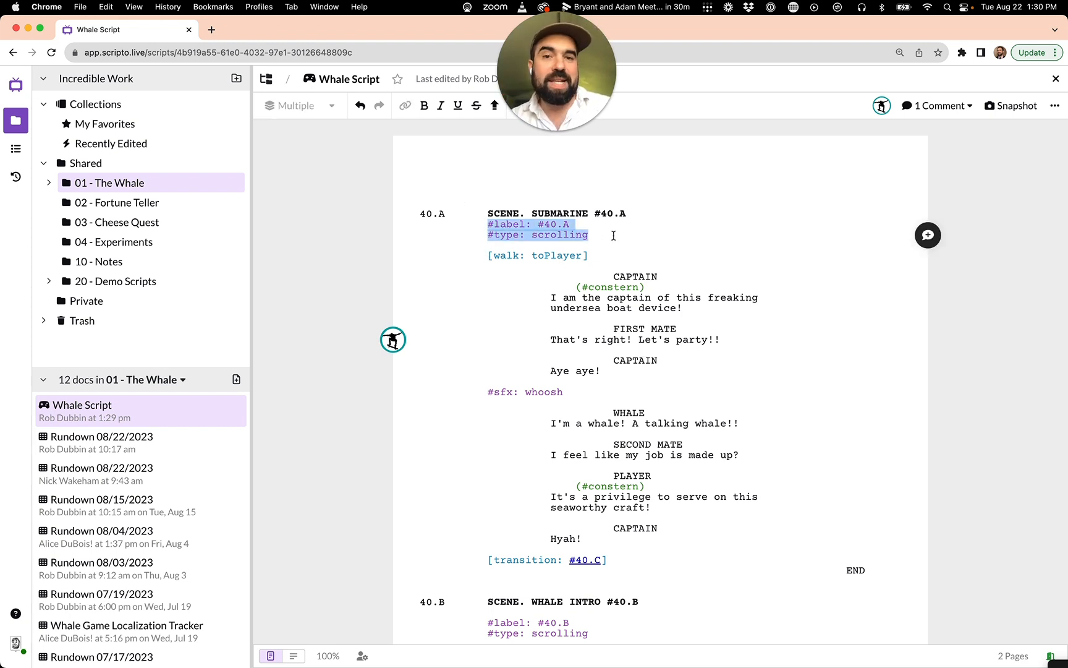
left_click(614, 233)
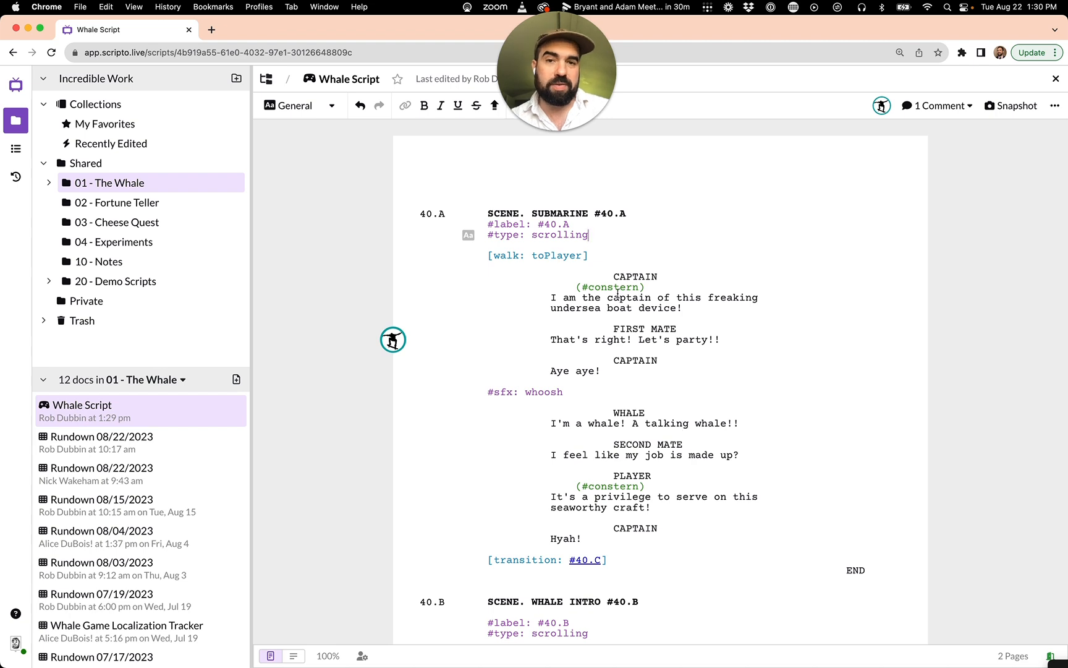
left_click(485, 250)
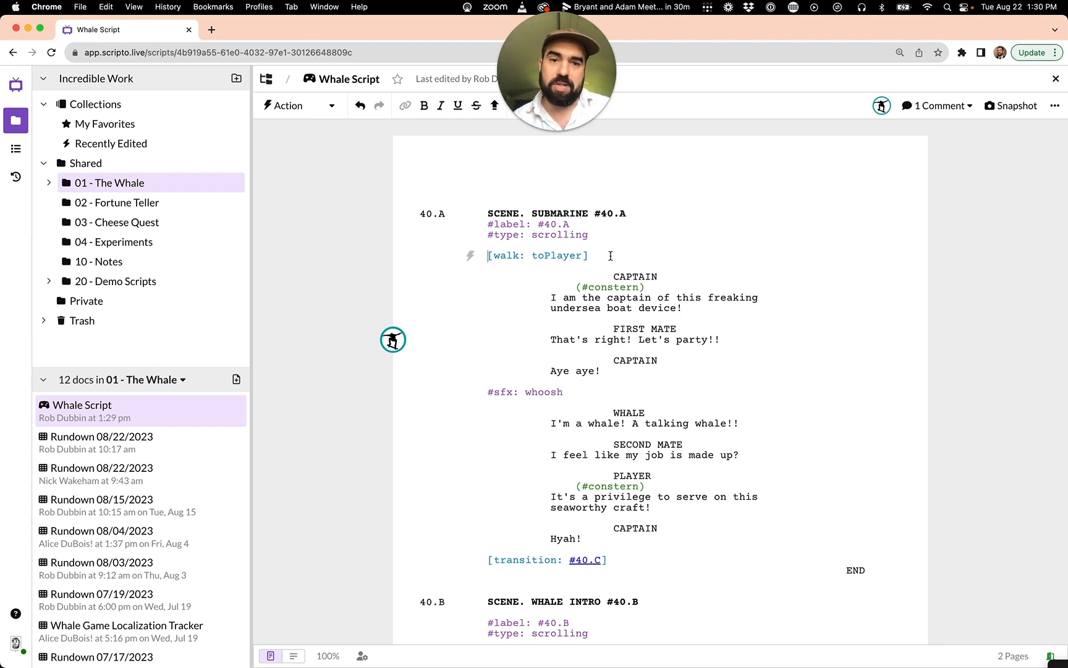
left_click_drag(574, 284, 649, 287)
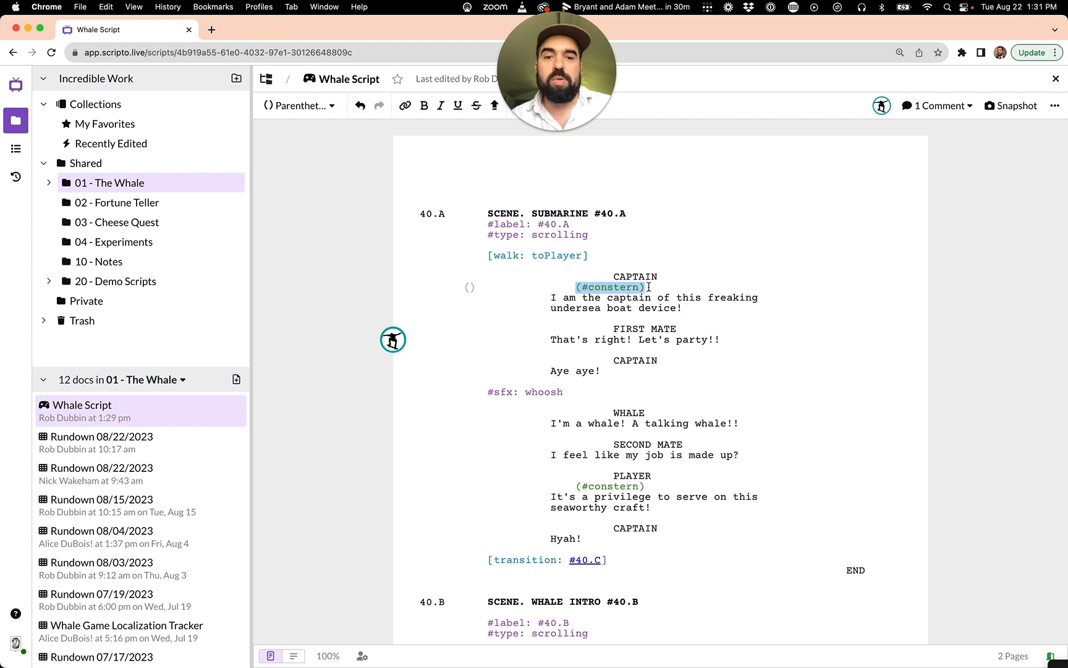
left_click(651, 288)
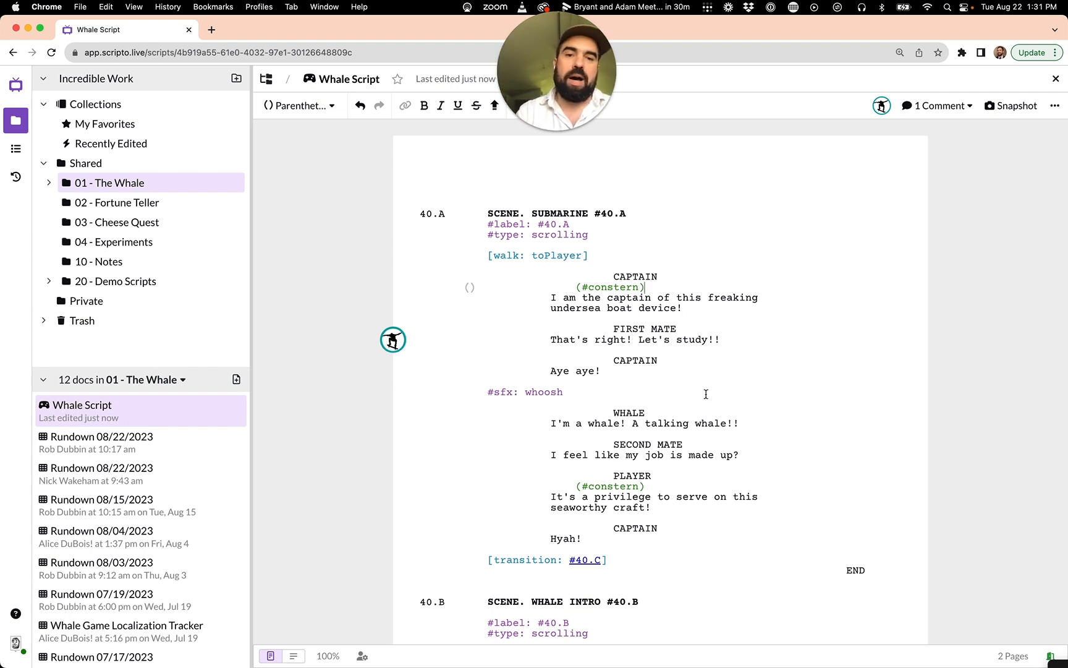
Add the comment "Cool!" to the words "Let's study!!" in the First Mate's dialogue.
left_click(639, 339)
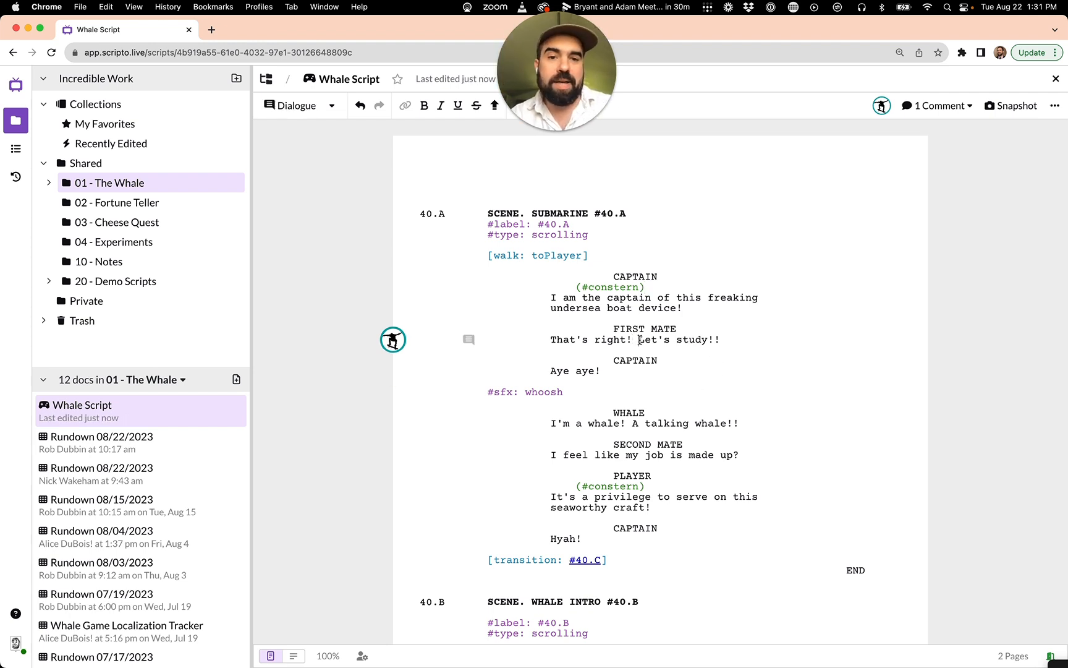
left_click_drag(639, 340, 720, 340)
left_click(929, 346)
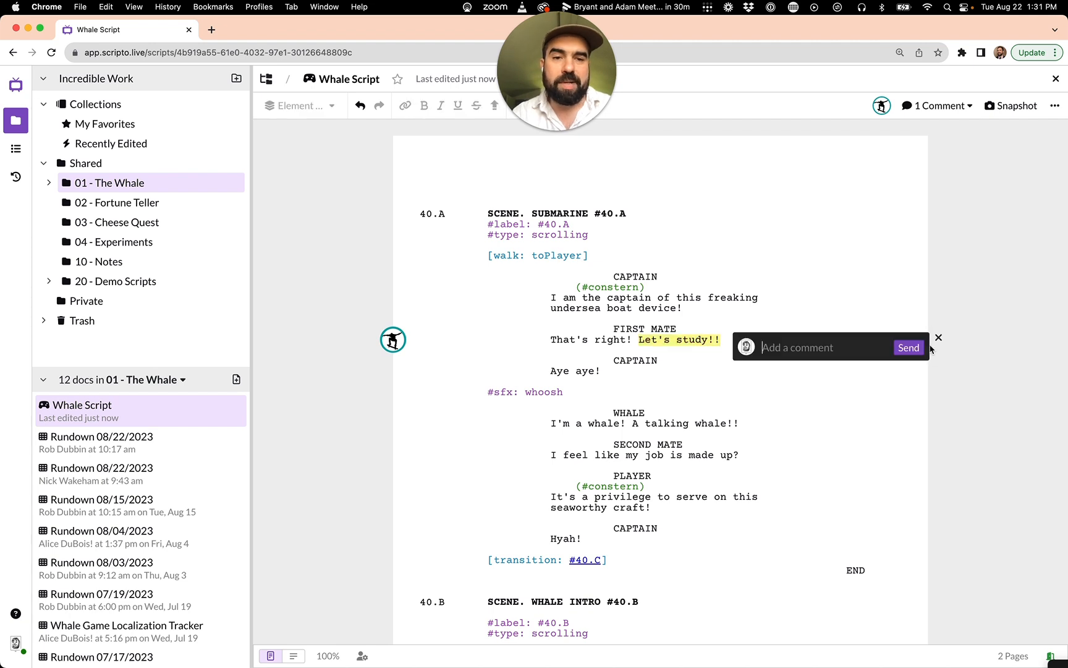
type("Cool!")
key("Return")
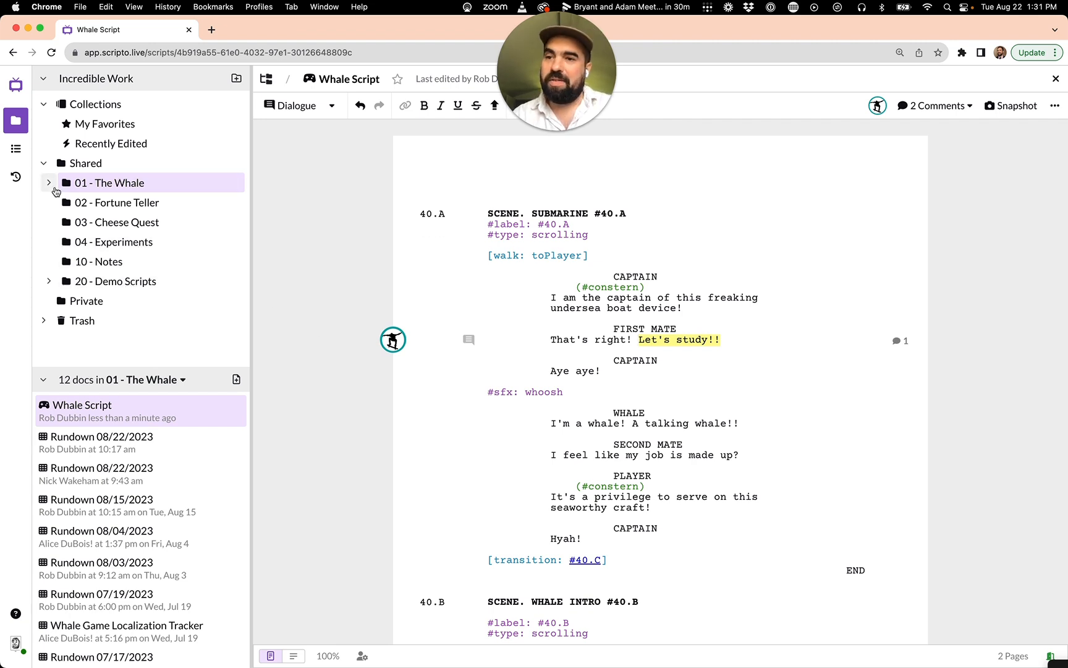
Browse the documents in the 01 - The Whale and 04 - Experiments folders, ending back in 01 - The Whale.
scroll(111, 575, "down", 3)
scroll(114, 524, "up", 3)
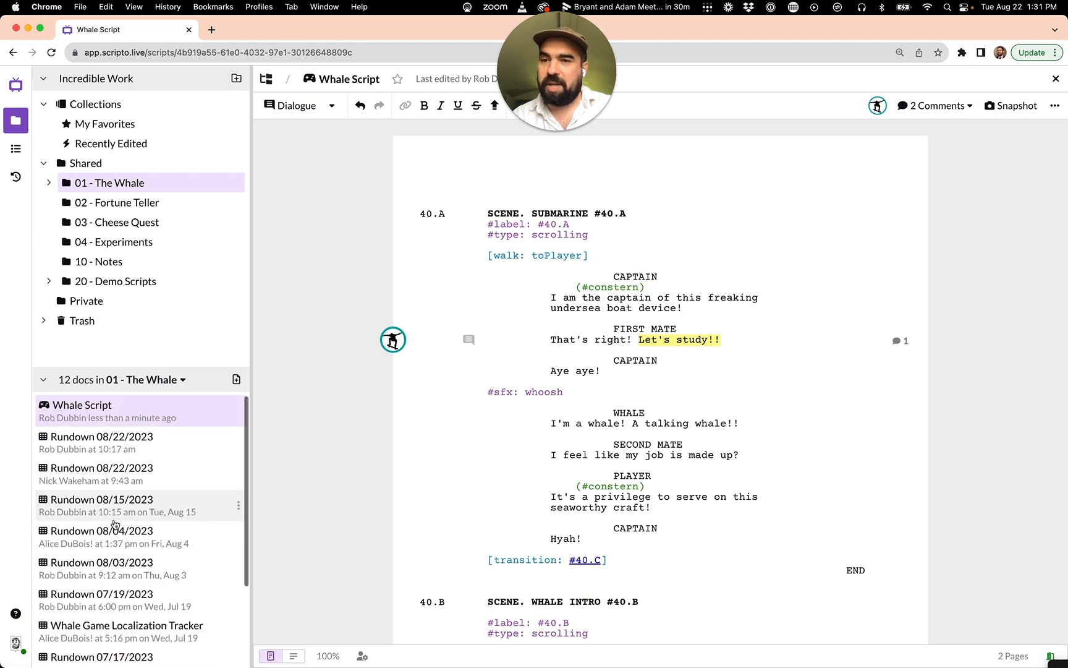
left_click(132, 242)
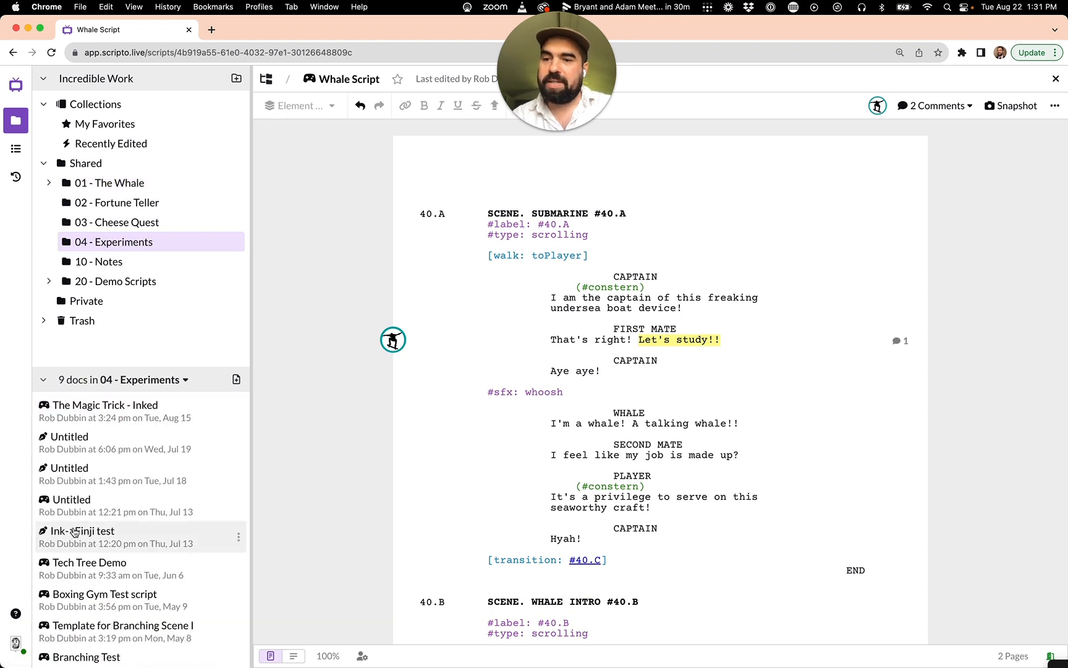
left_click(103, 183)
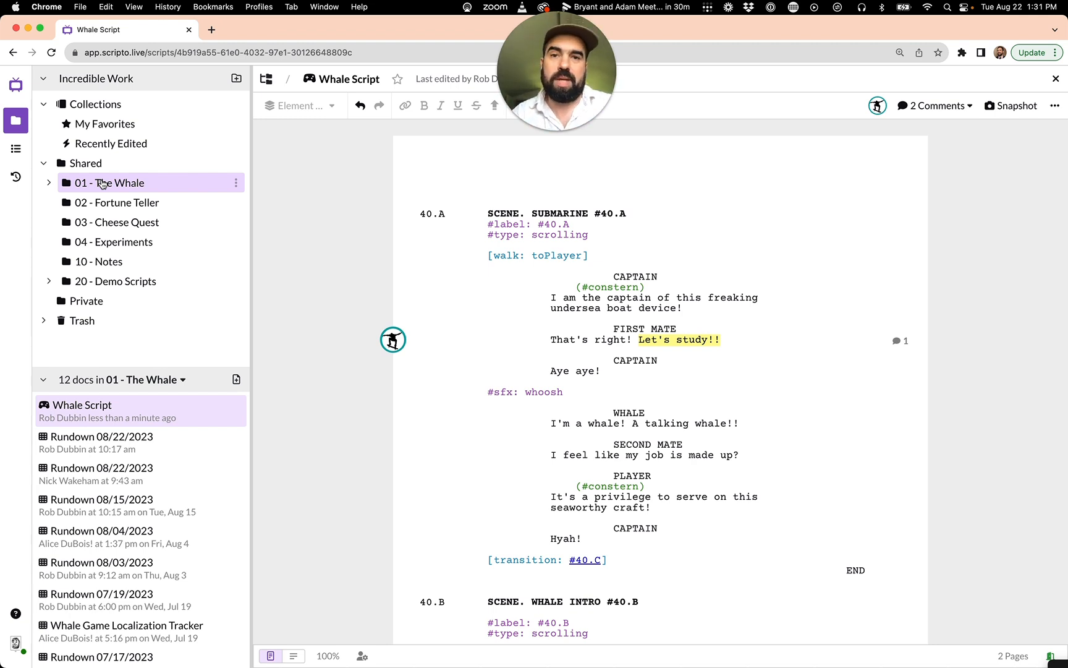
Use the script outline to visit scene Harmony #40.C, barks Guard #50.A and scene Submarine #40.A.
left_click(16, 149)
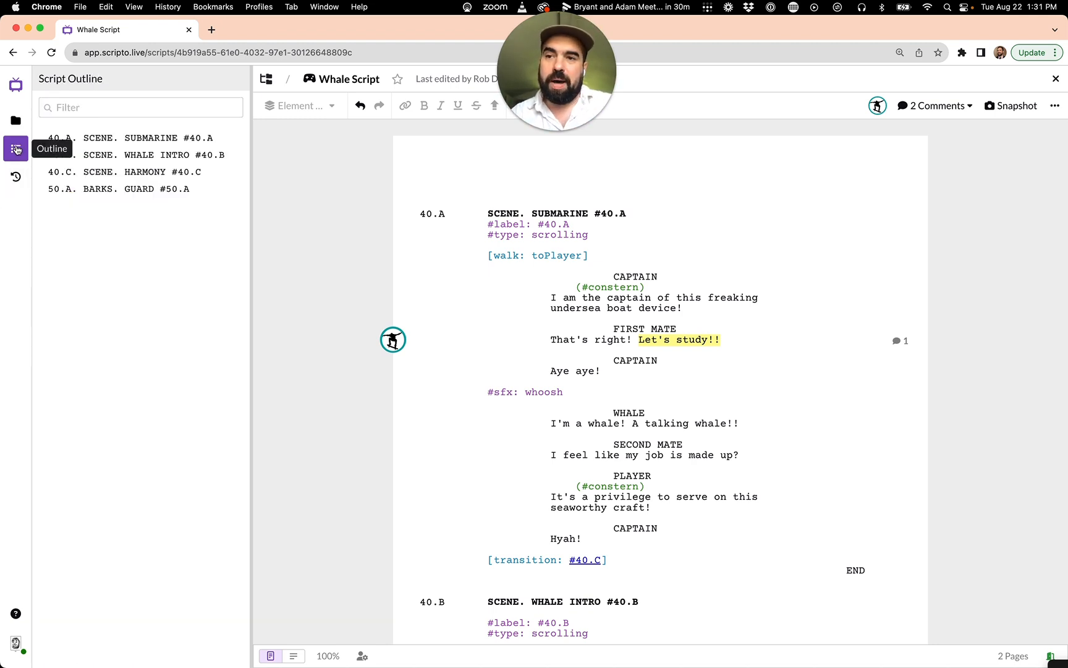
left_click(128, 178)
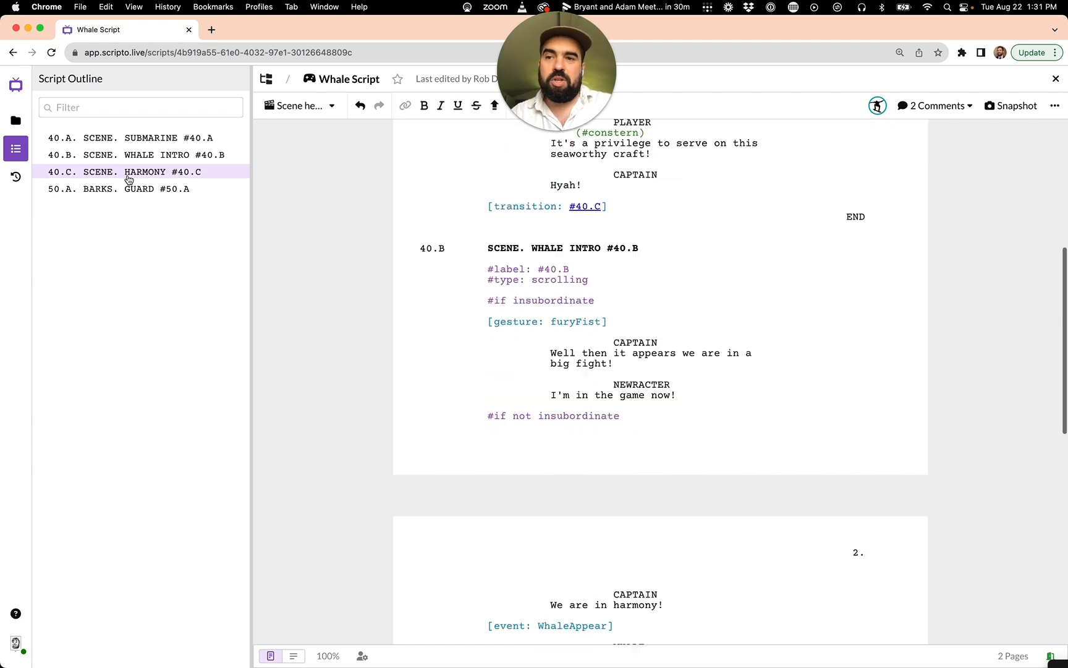
left_click(131, 192)
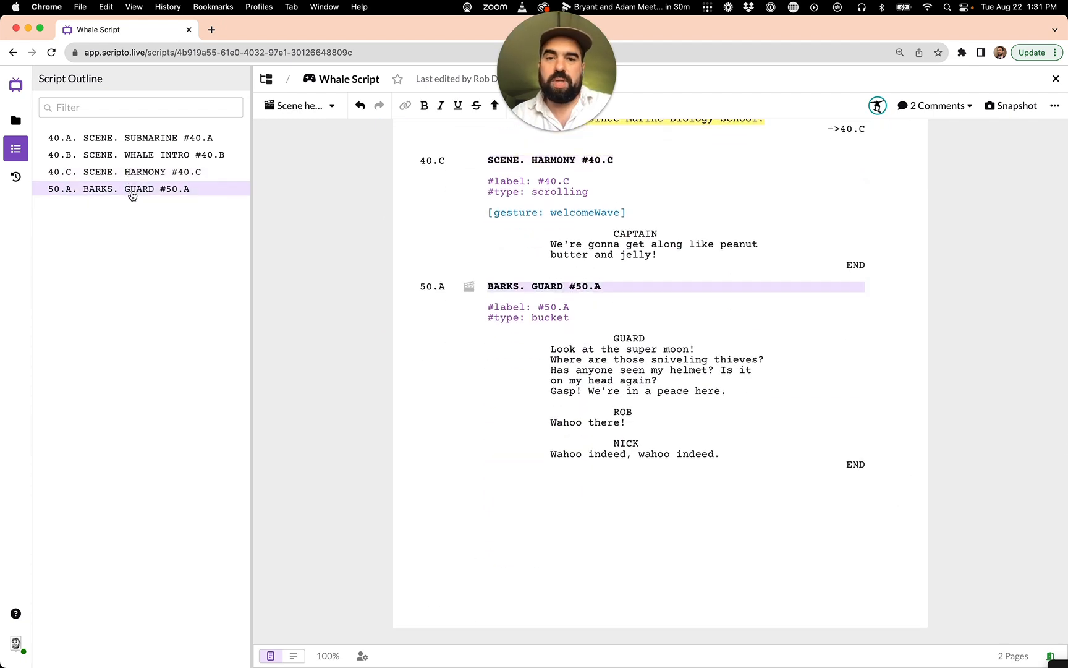
left_click(142, 139)
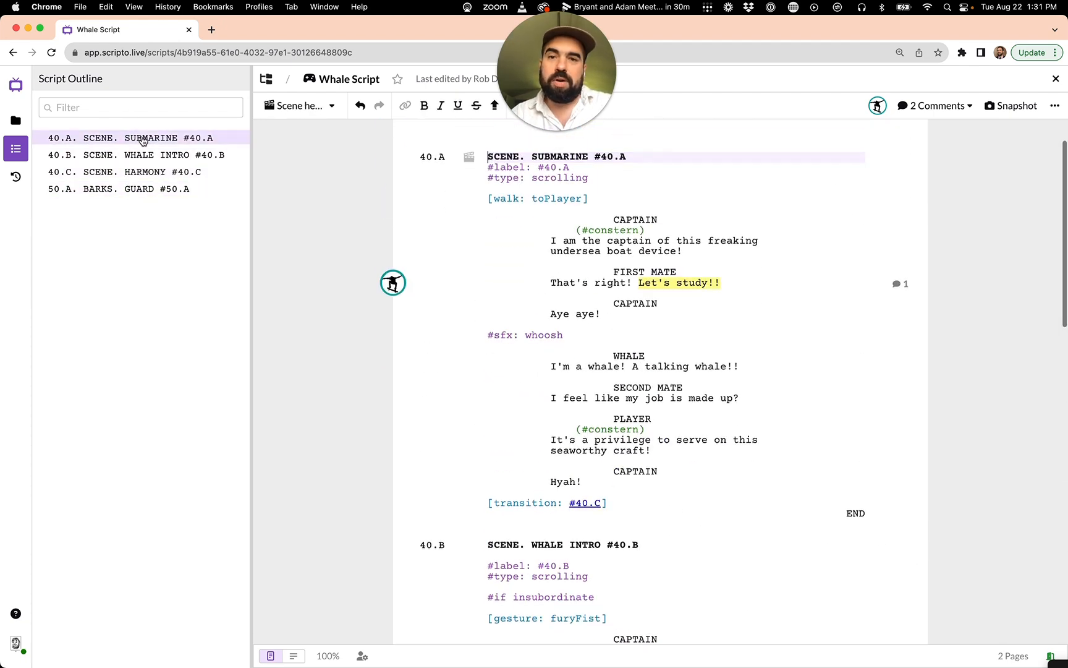
Filter the script outline by "sub" and clear the filter again.
left_click(124, 108)
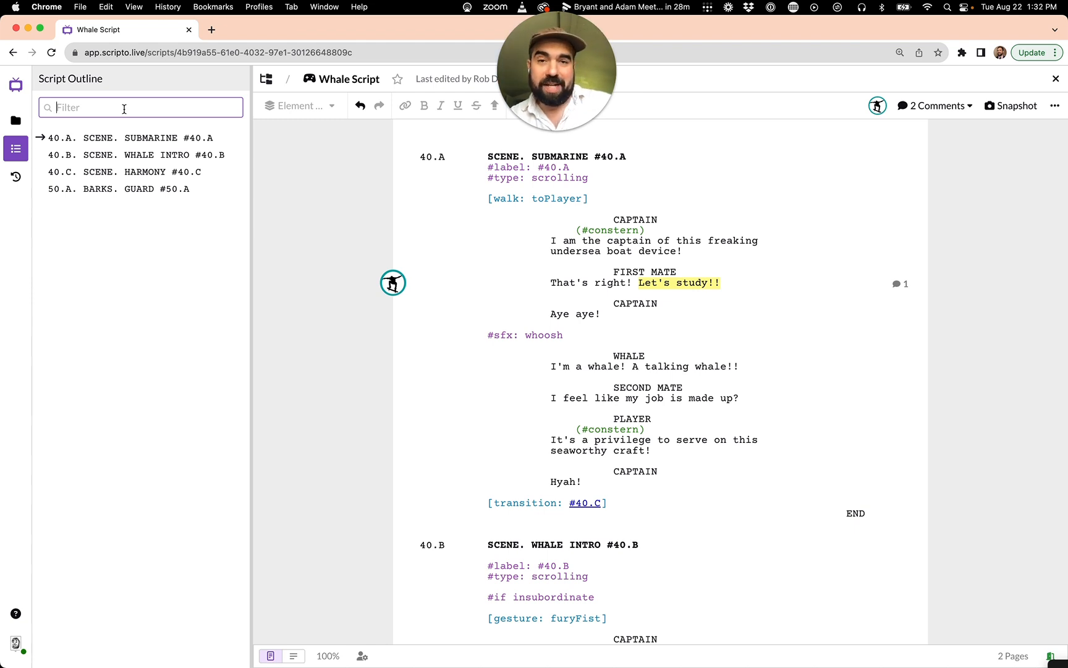
type("sub")
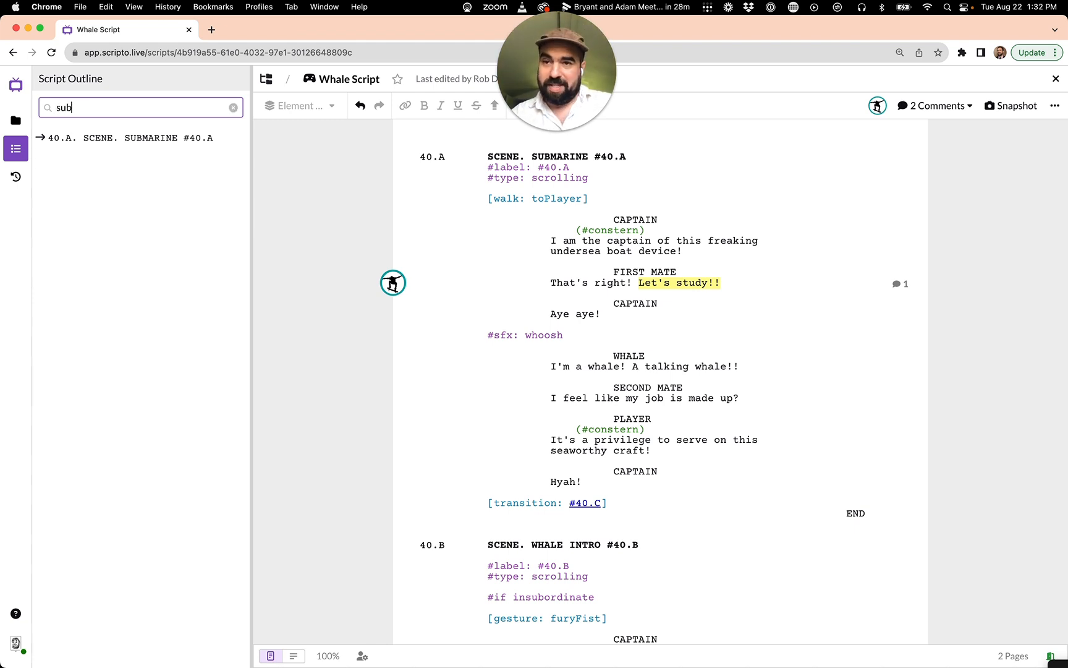
key("BackSpace")
key("BackSpace")
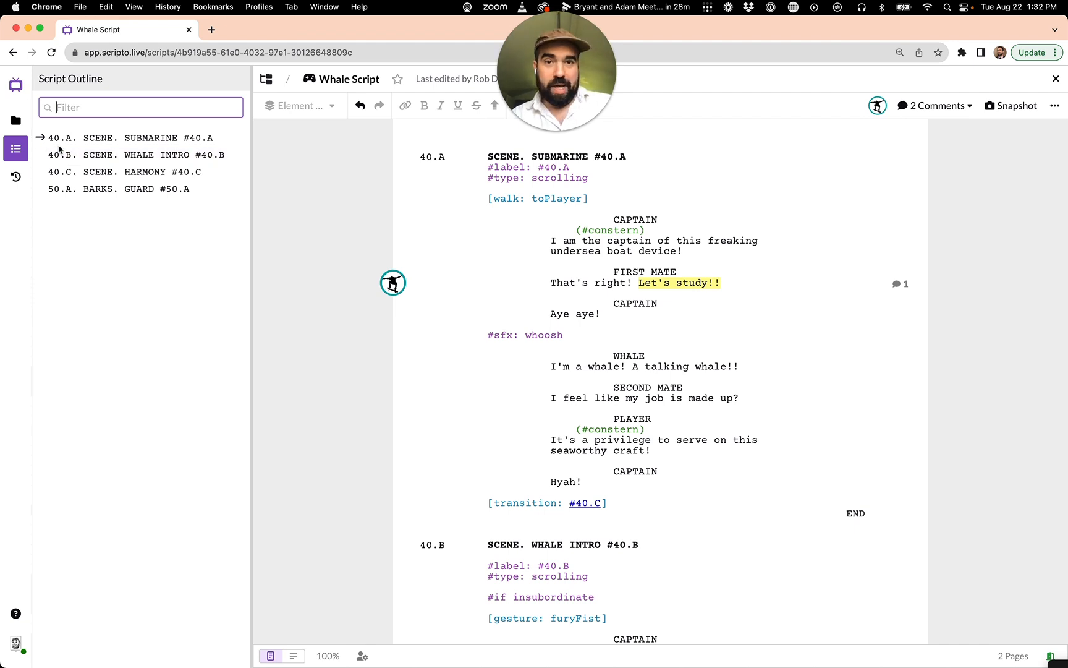
Open a side-by-side comparison of the AMAZE demo build snapshot from August 3, 2023 with the current document.
left_click(16, 178)
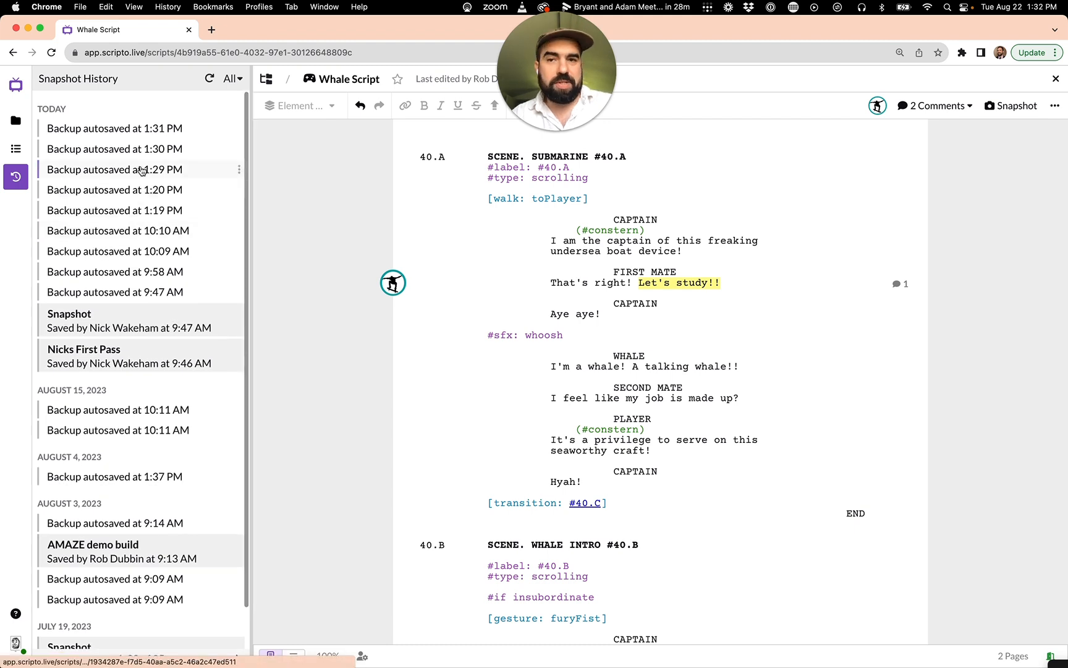
scroll(141, 170, "down", 1)
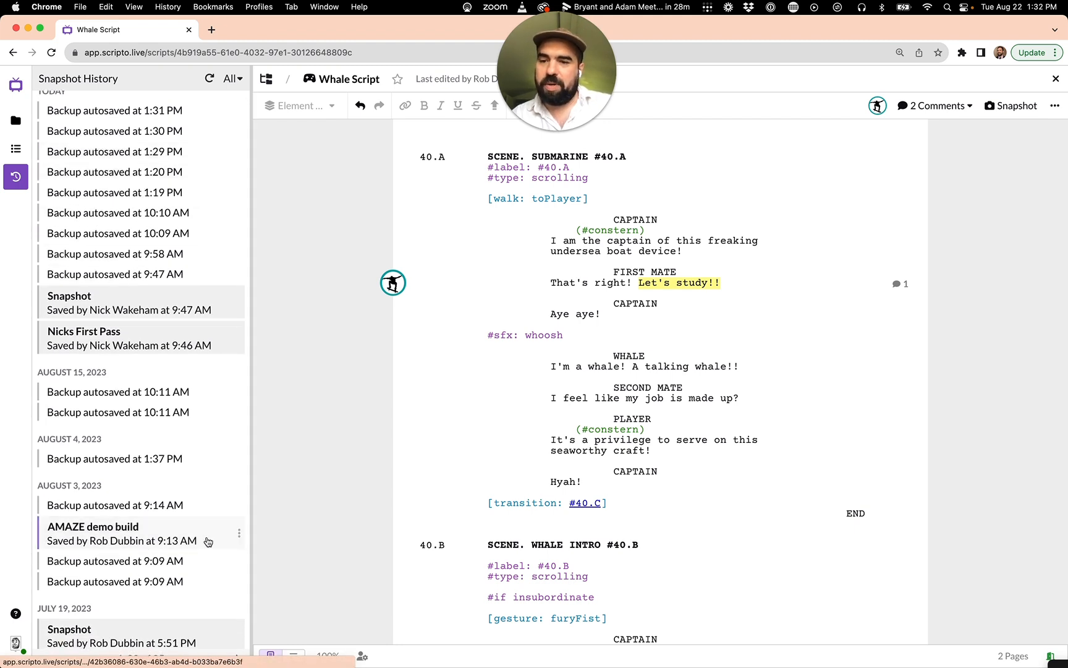
left_click(240, 535)
left_click(272, 555)
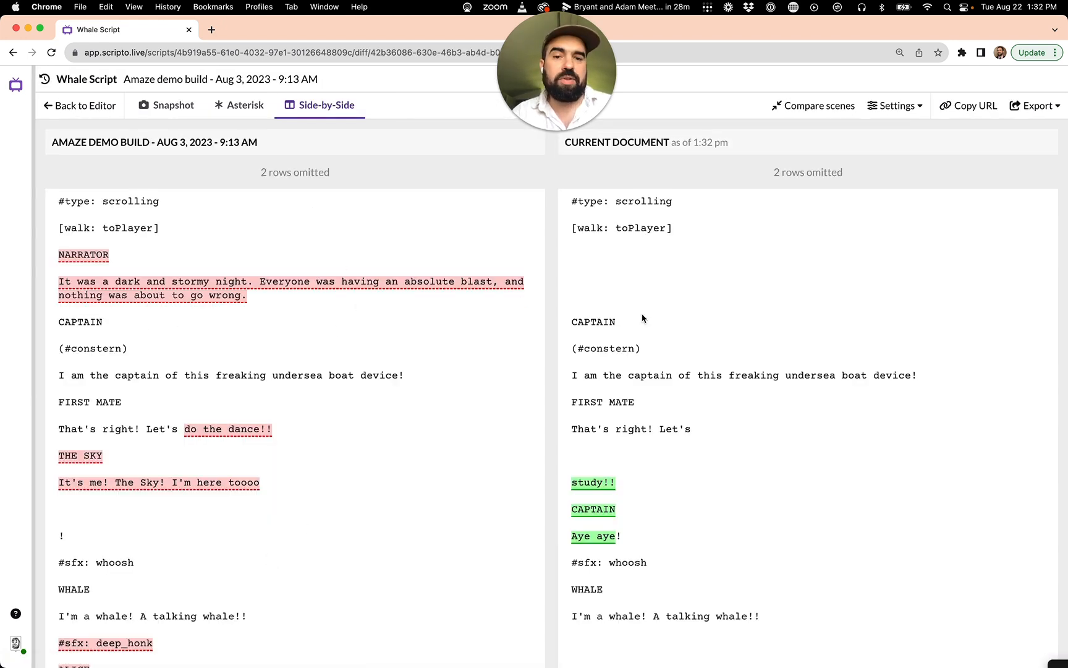
Examine the changes between the snapshot and the current script, including the #sfx: deep_honk line, and return to the editor.
scroll(643, 318, "down", 1)
scroll(643, 319, "down", 1)
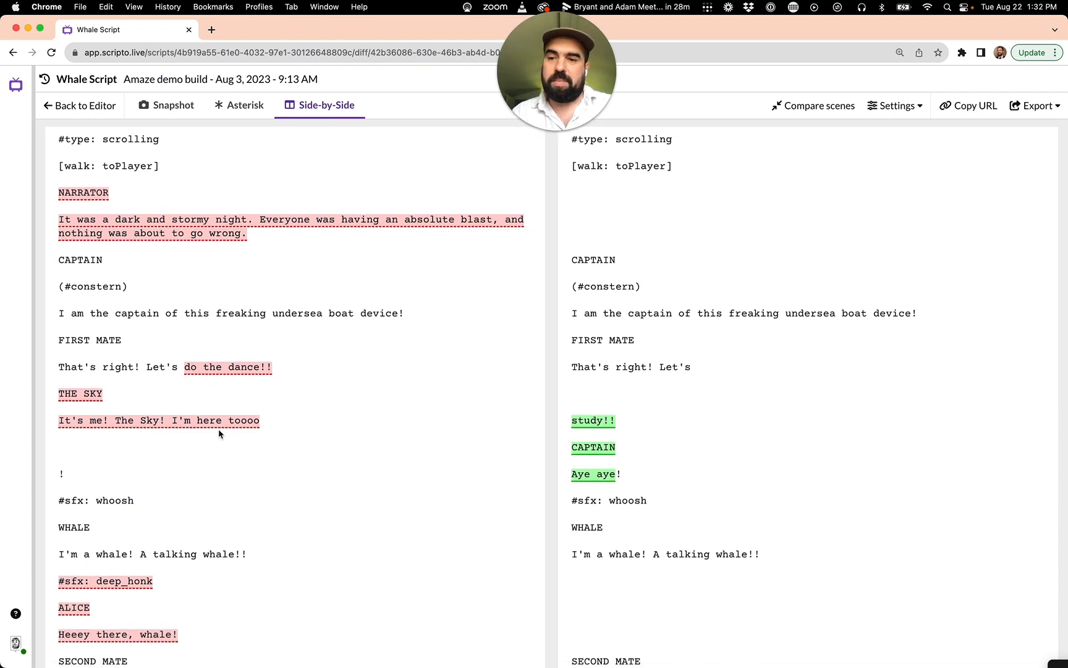
scroll(573, 403, "down", 1)
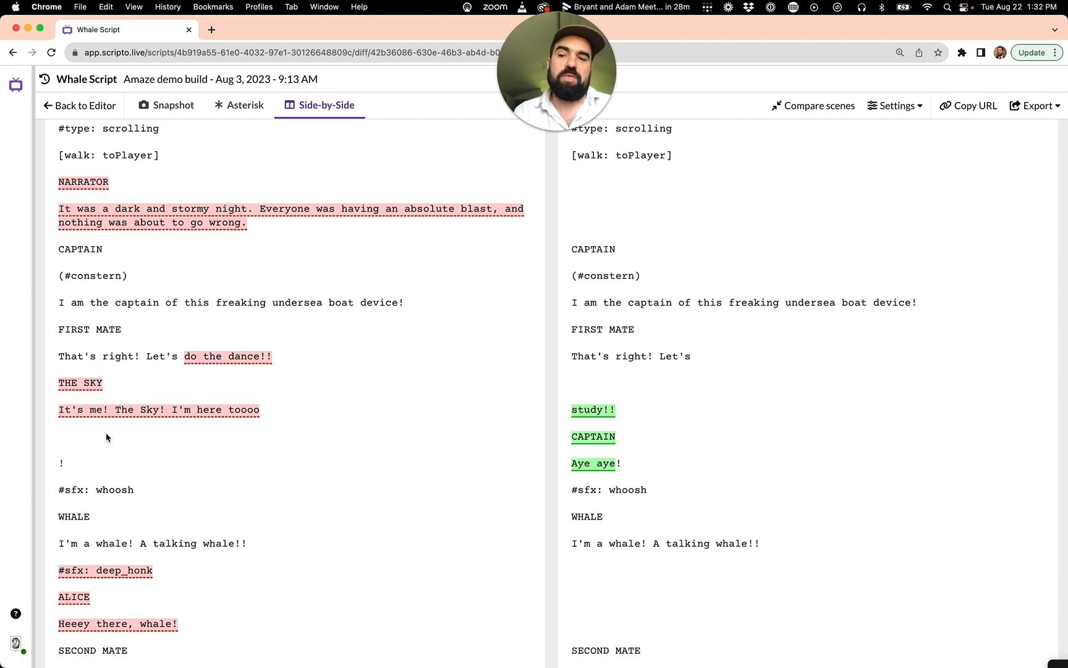
scroll(106, 437, "down", 5)
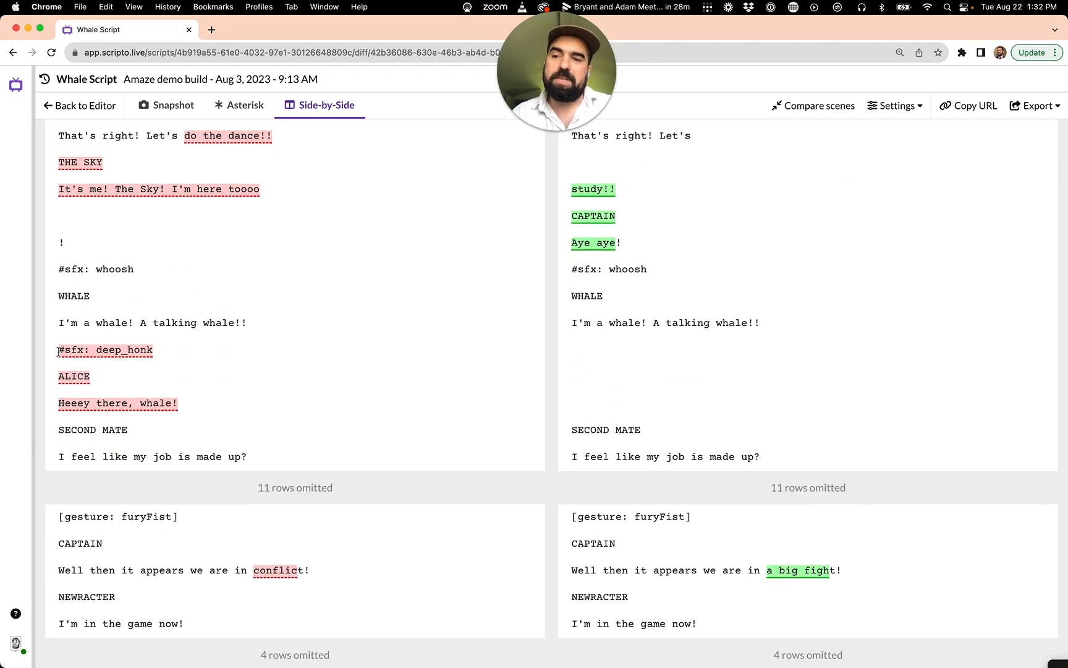
left_click_drag(58, 352, 168, 359)
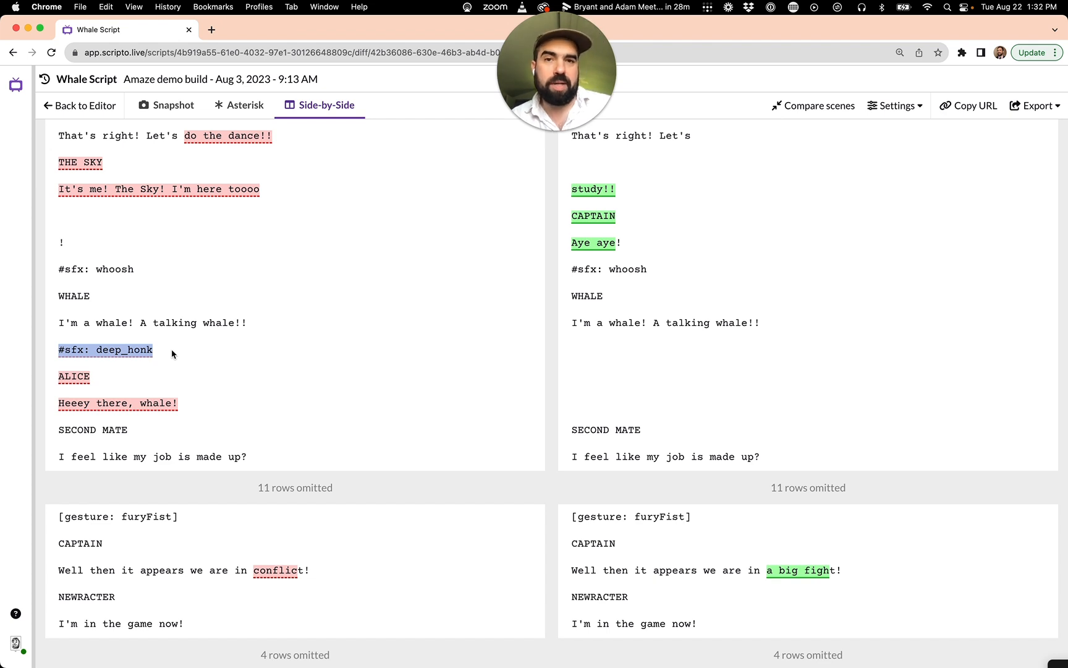
left_click(173, 353)
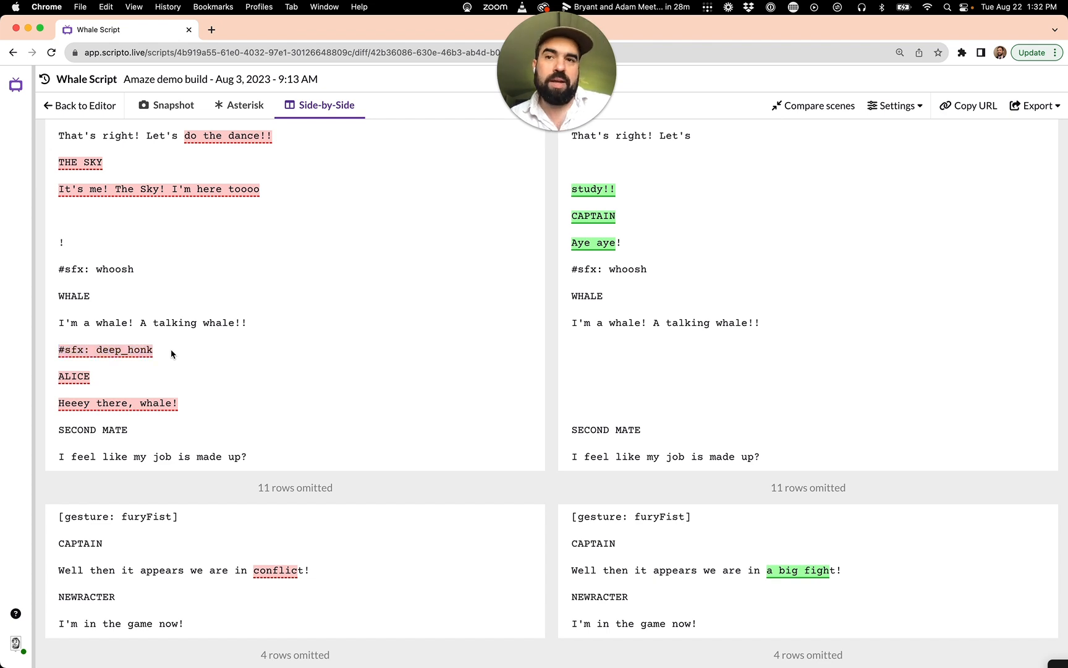
left_click(225, 54)
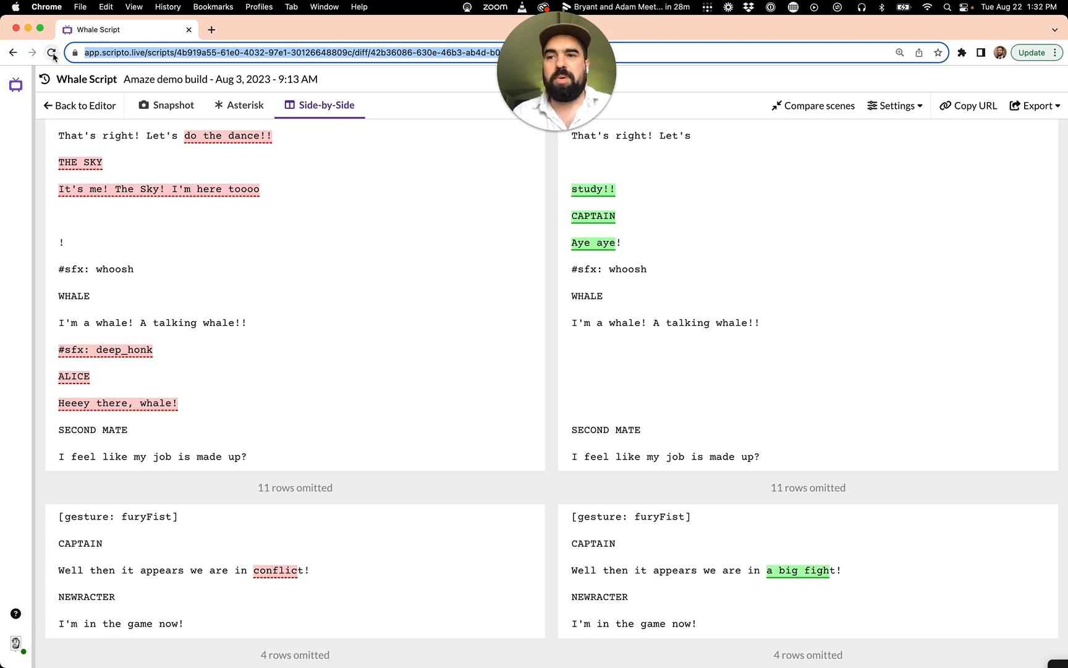
left_click(73, 105)
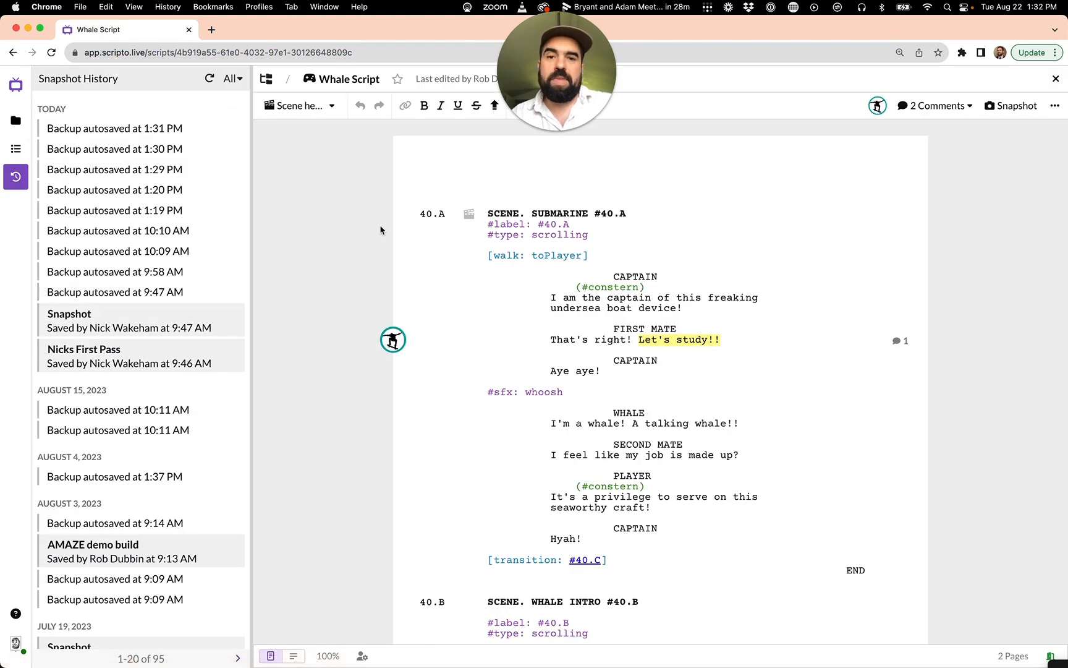
Switch from the Incredible Work workspace to the CYO8 workspace.
left_click(15, 85)
left_click(426, 136)
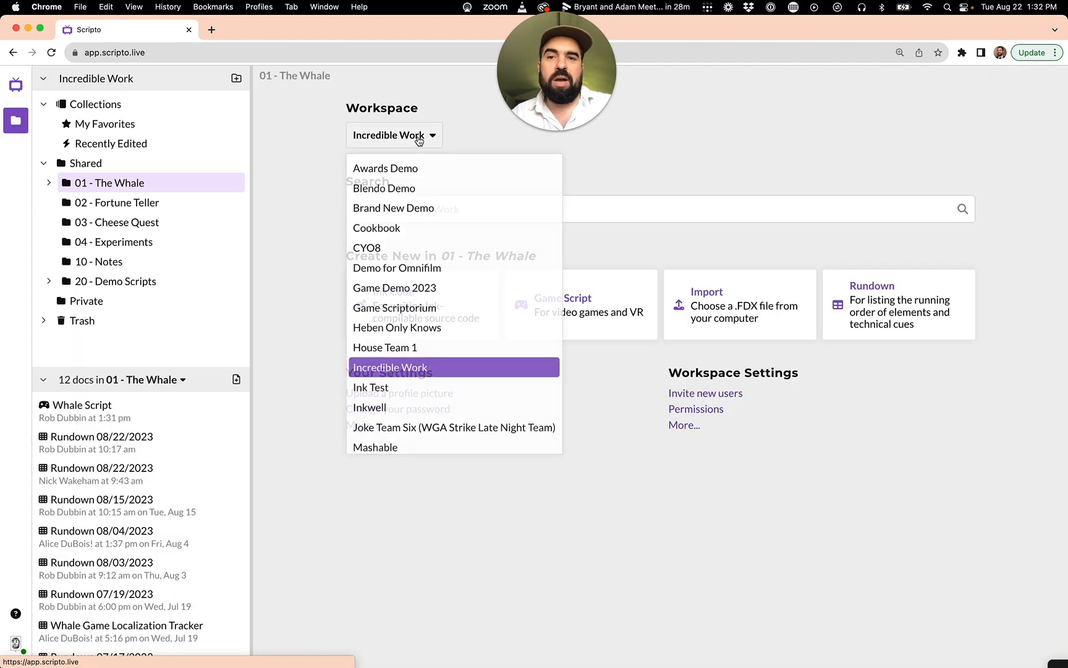
left_click(399, 245)
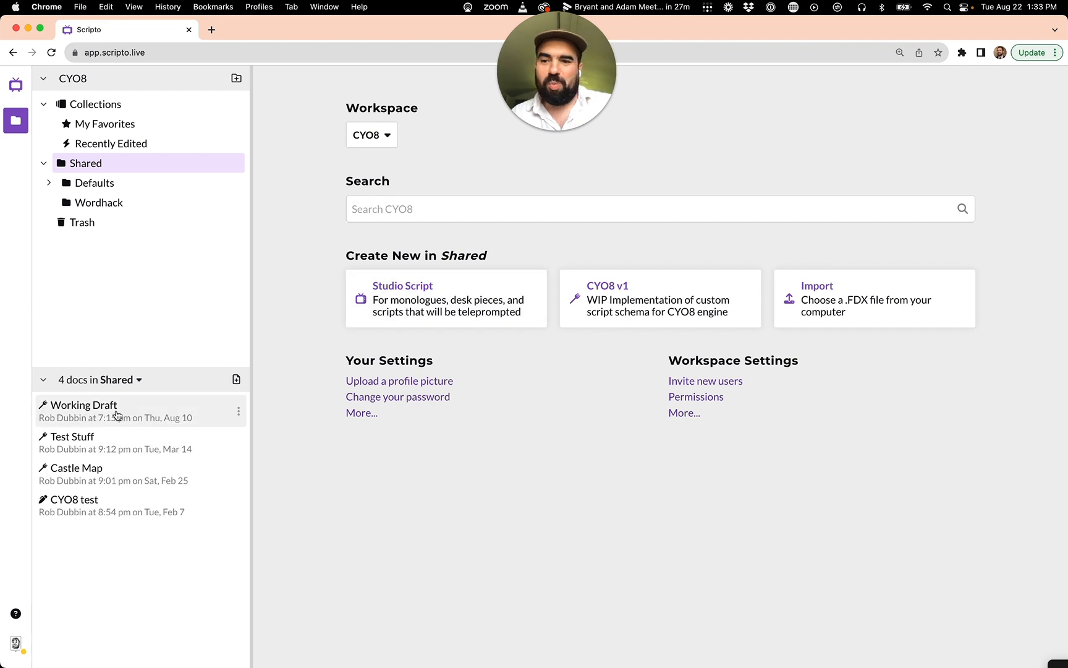
Open the Working Draft script from the Shared folder and look through its title and refuse sections.
left_click(117, 413)
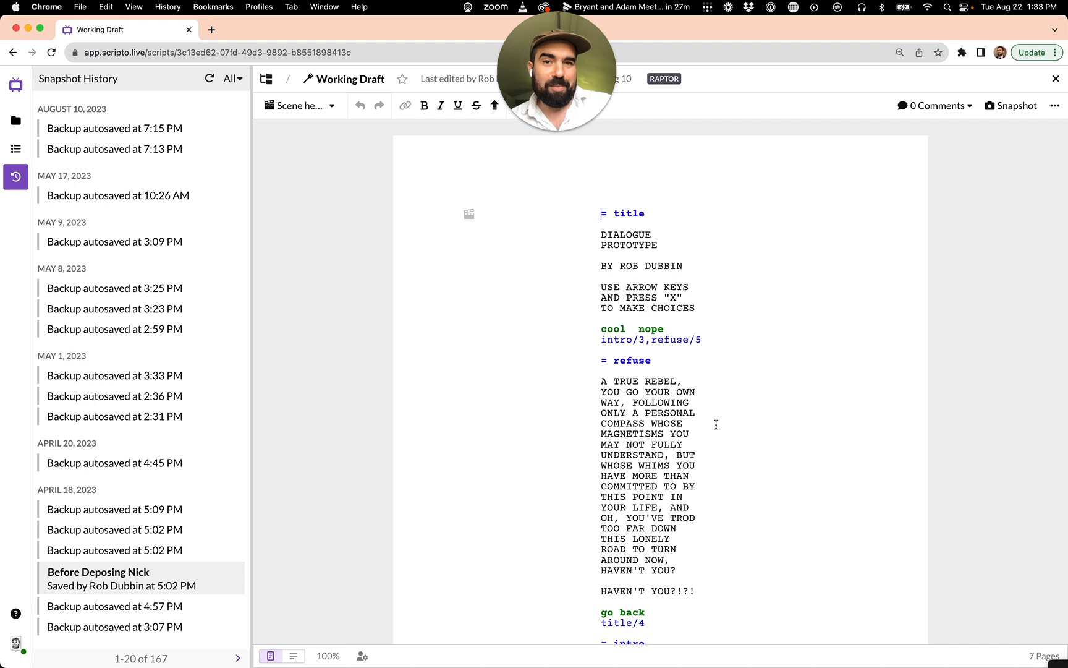
scroll(716, 424, "down", 2)
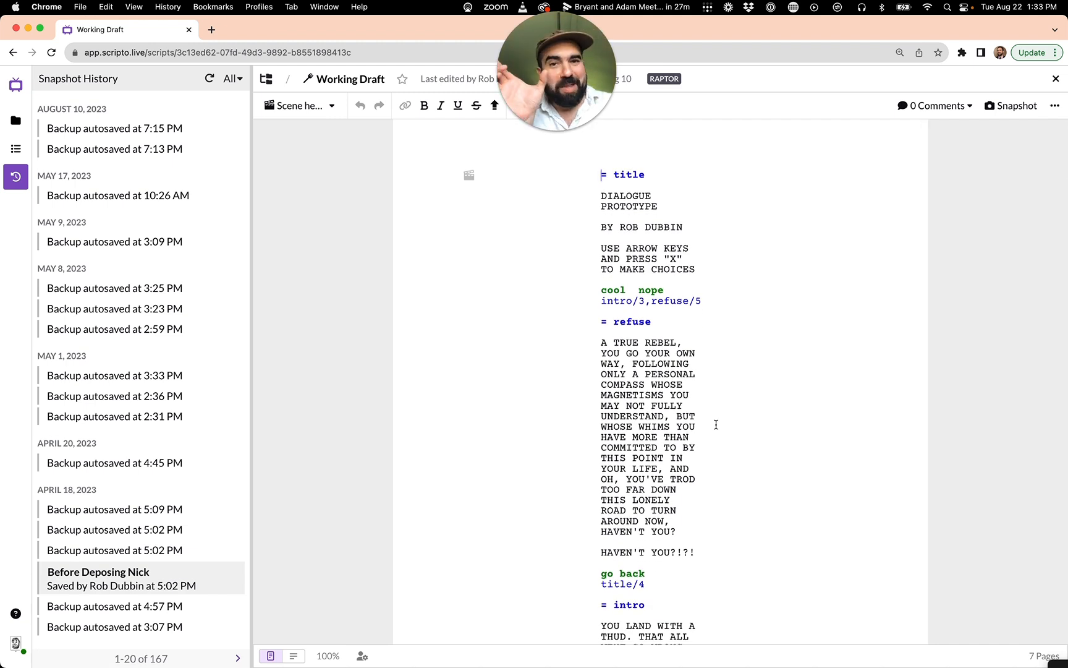
scroll(716, 424, "down", 2)
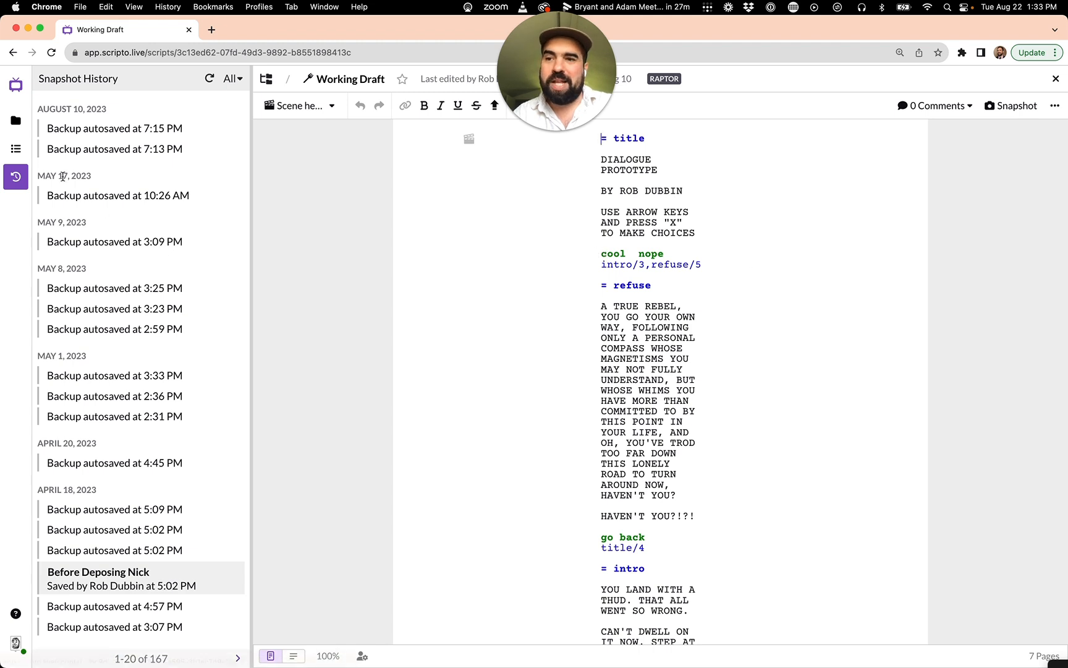
View the Working Draft's script outline and return to the CYO8 workspace home page.
left_click(15, 120)
left_click(15, 148)
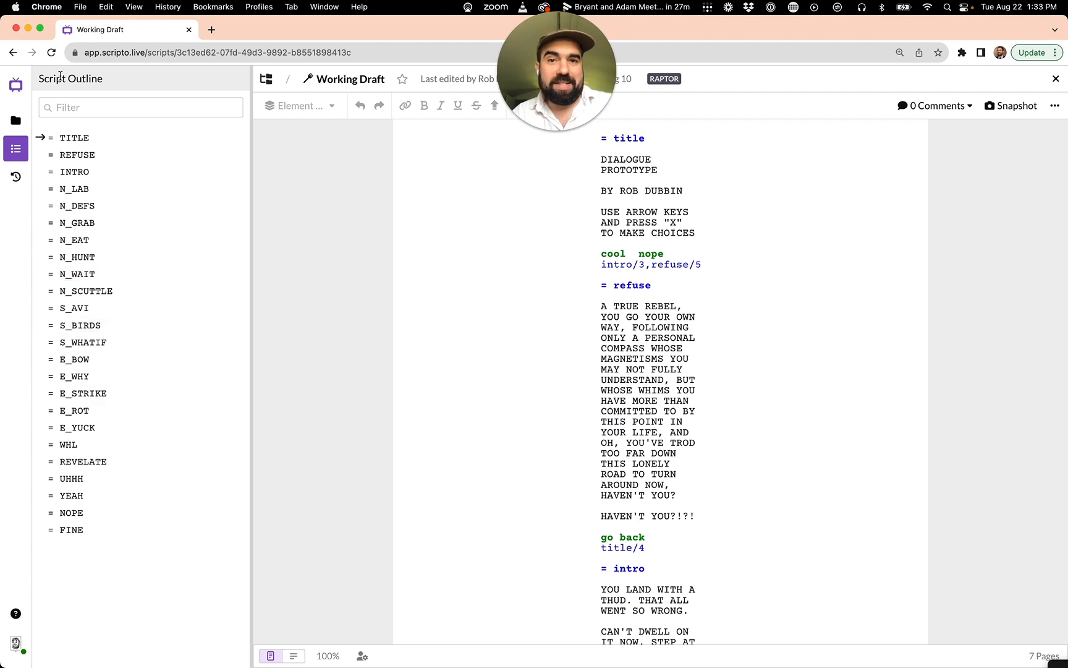
left_click(15, 85)
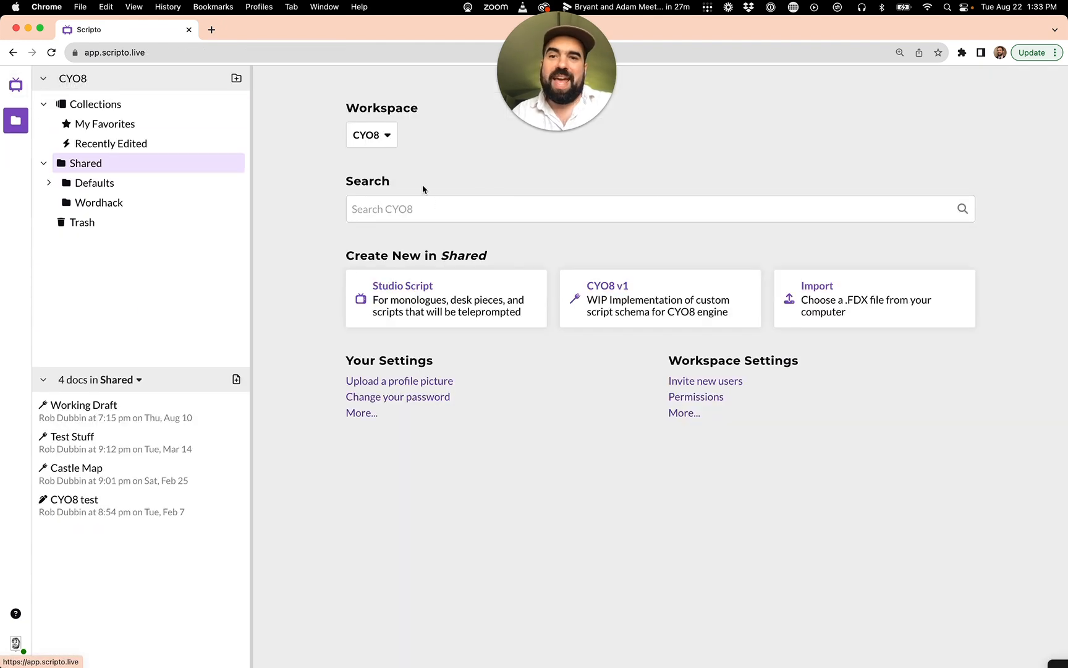
Switch from the CYO8 workspace to the Scripto Ink Jam workspace.
left_click(380, 133)
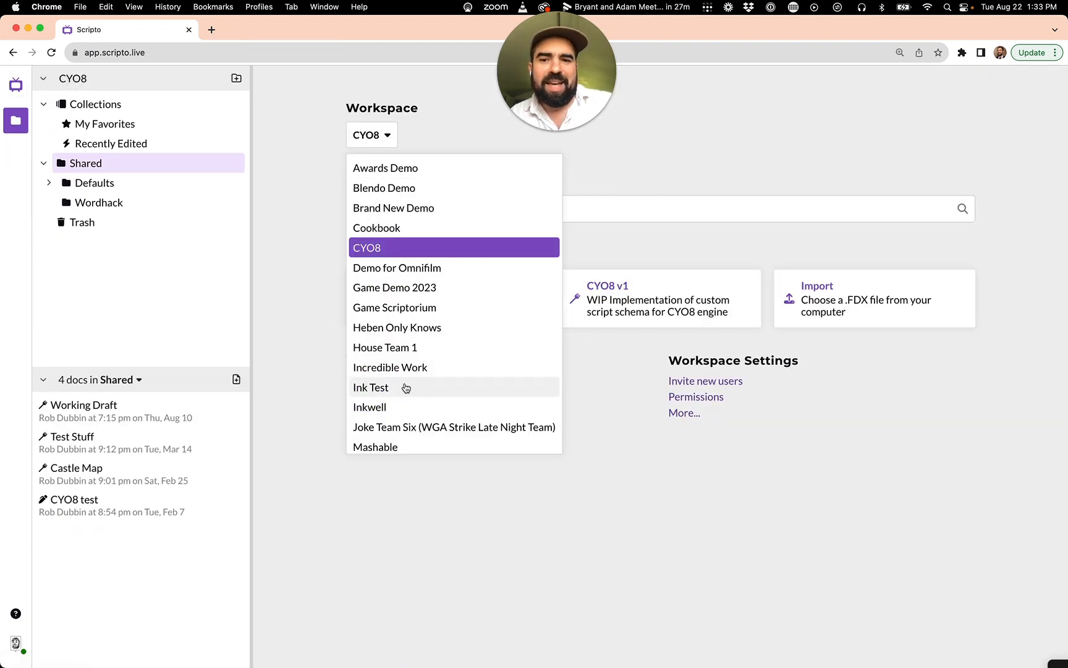
scroll(401, 401, "down", 10)
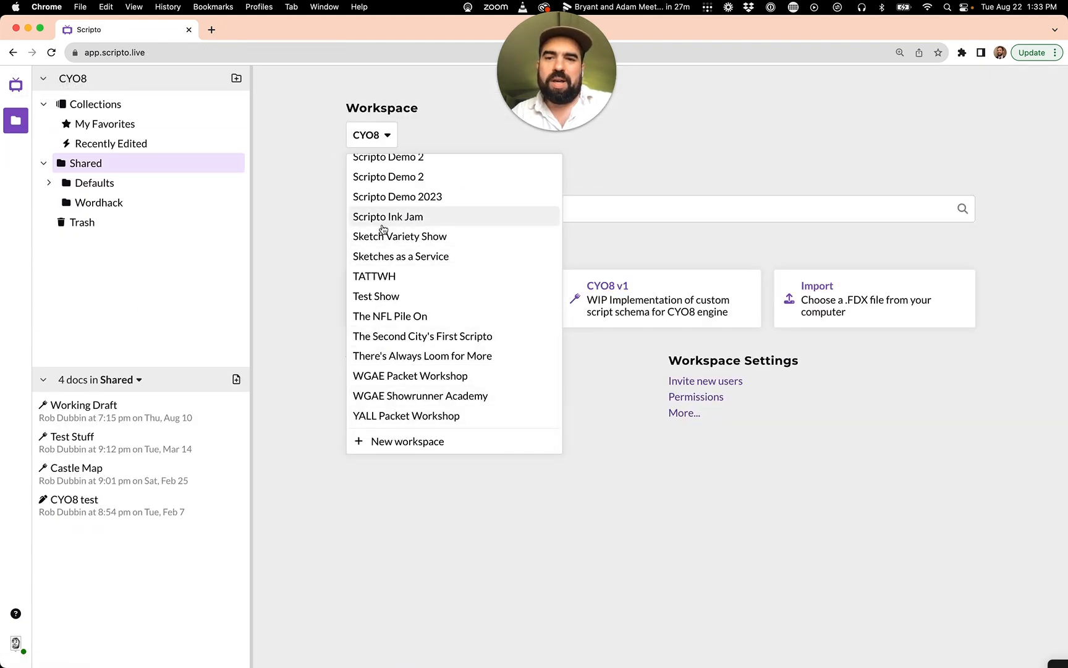
left_click(385, 217)
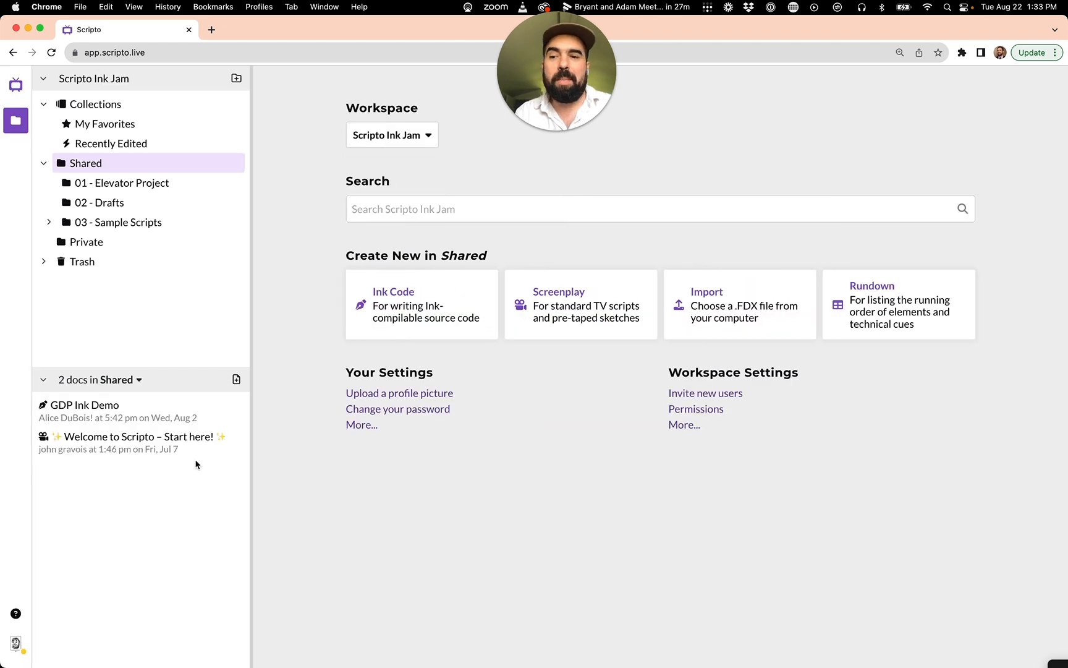
Open the Elevator Manifest rundown from the 01 - Elevator Project folder.
left_click(134, 223)
left_click(109, 183)
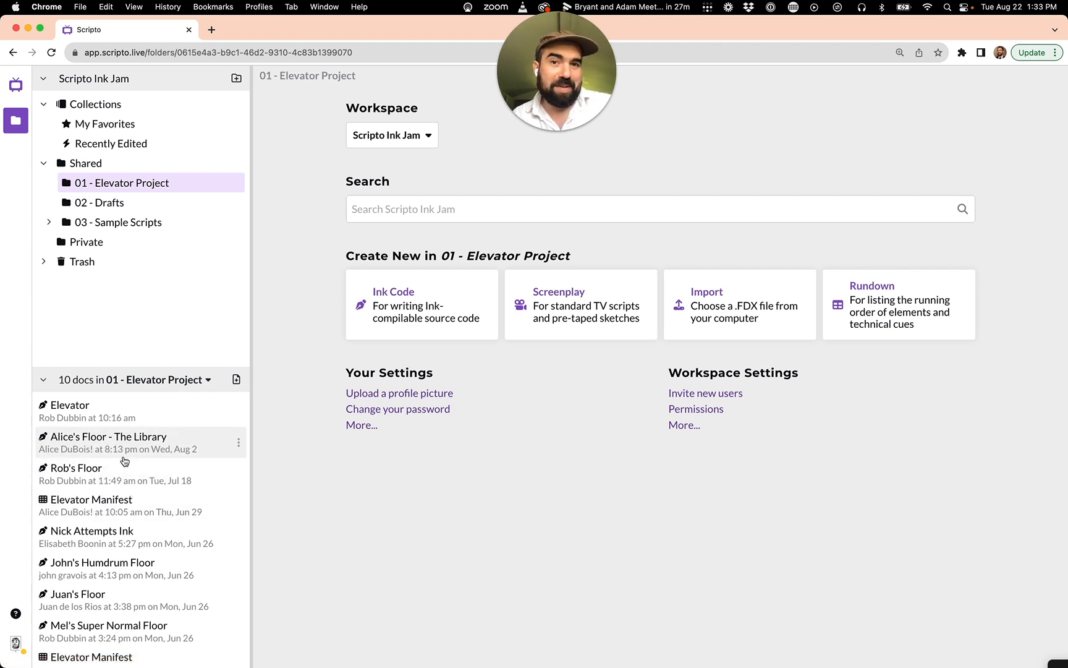
left_click(106, 505)
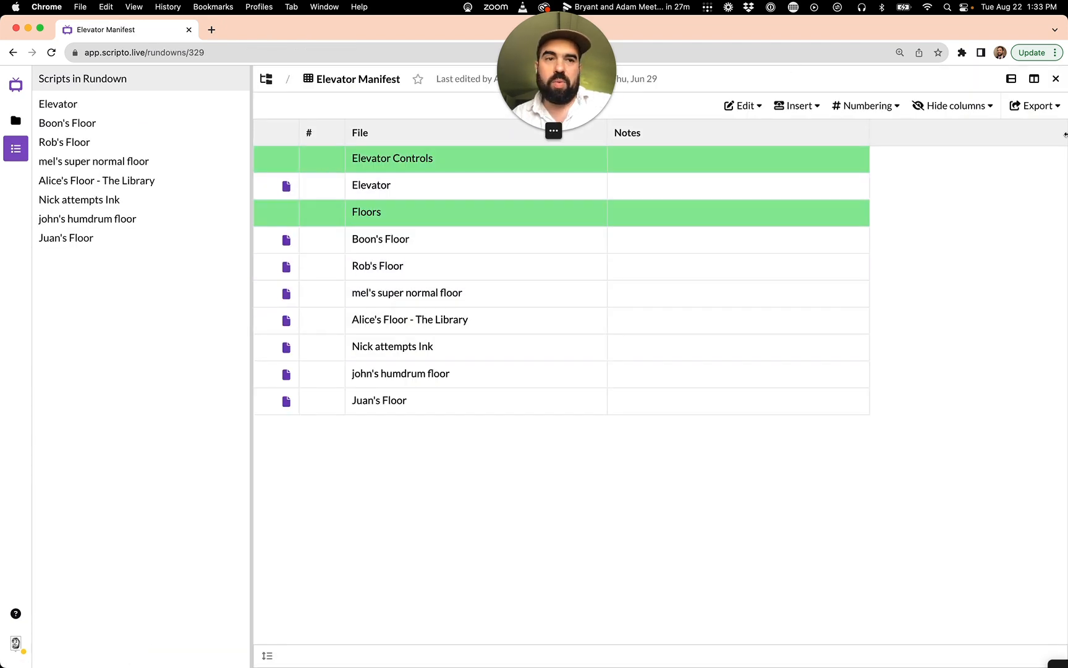
Turn on the horizontal split view and open the Elevator script from the rundown in the lower pane.
left_click(1012, 79)
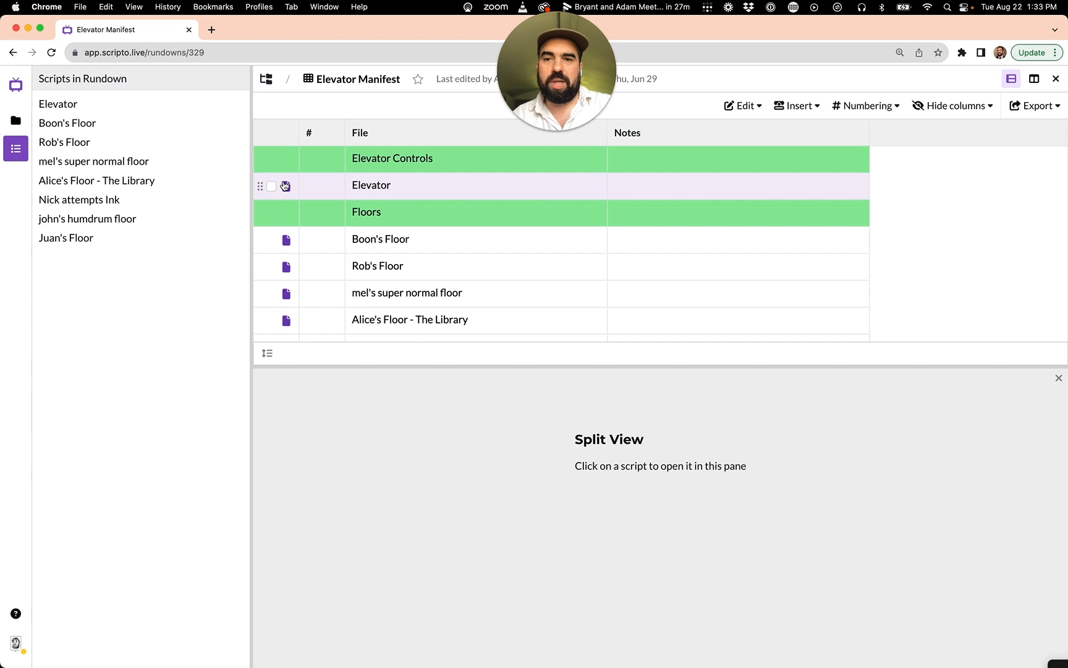
left_click(285, 185)
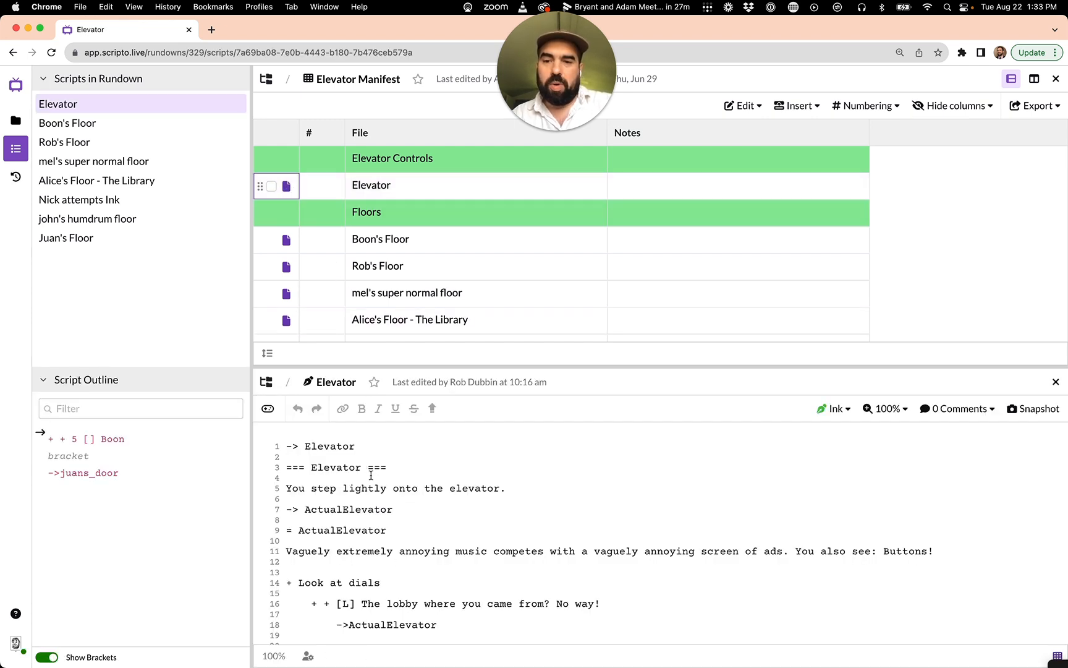
scroll(370, 475, "down", 2)
scroll(342, 502, "down", 3)
scroll(341, 501, "up", 5)
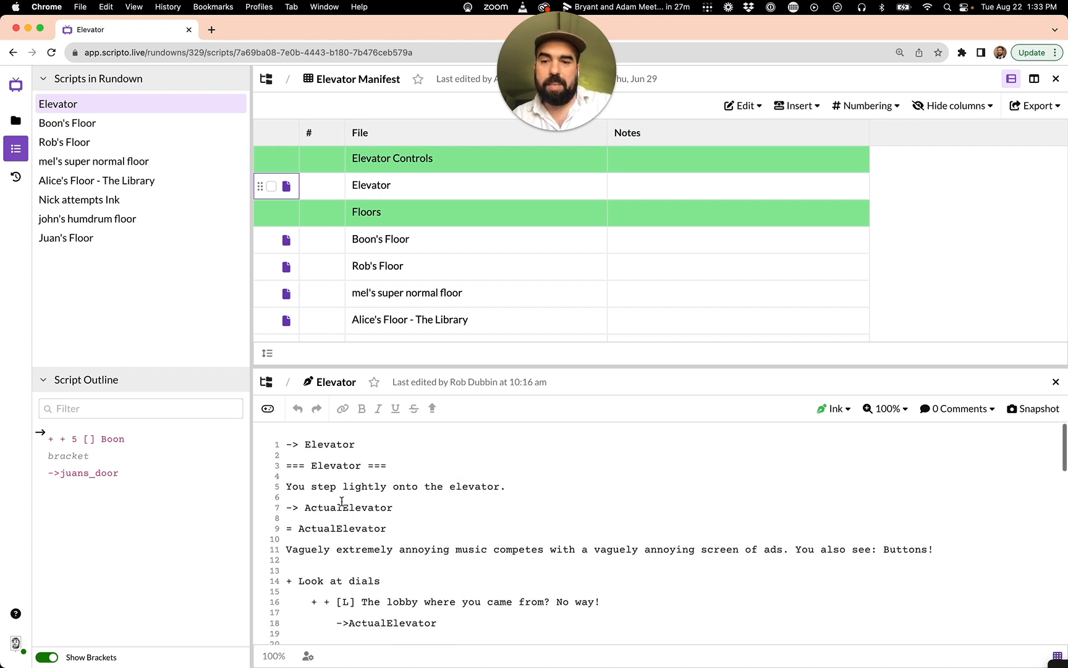
Try an empty * choice line below = ActualElevator in the Elevator script, and remove it again.
left_click(394, 530)
key("Return")
key("Return")
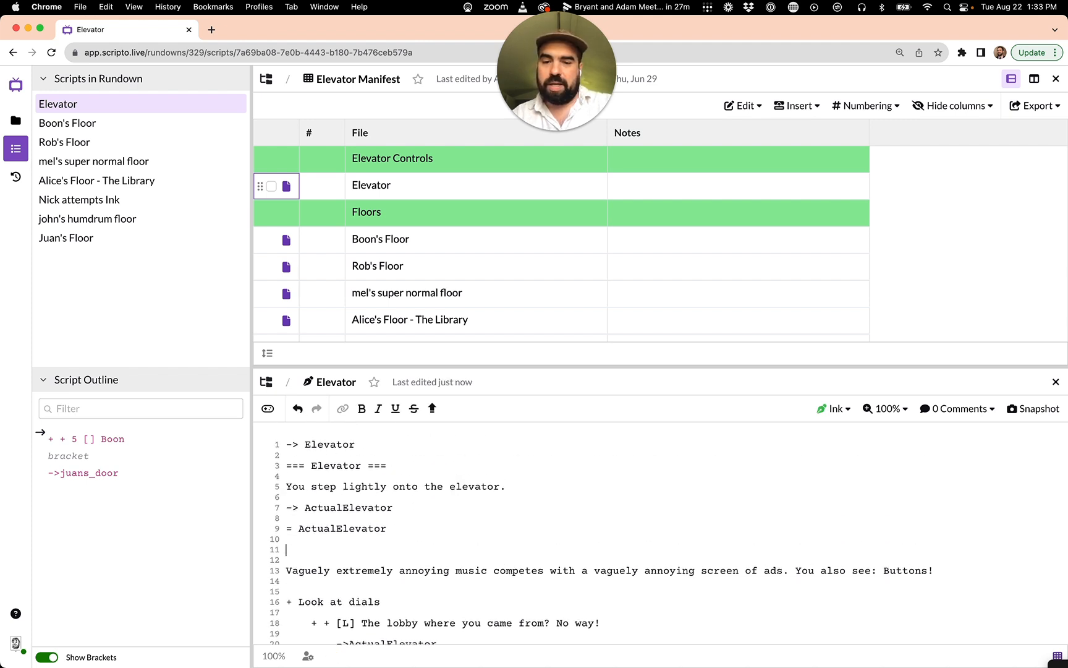
type("*")
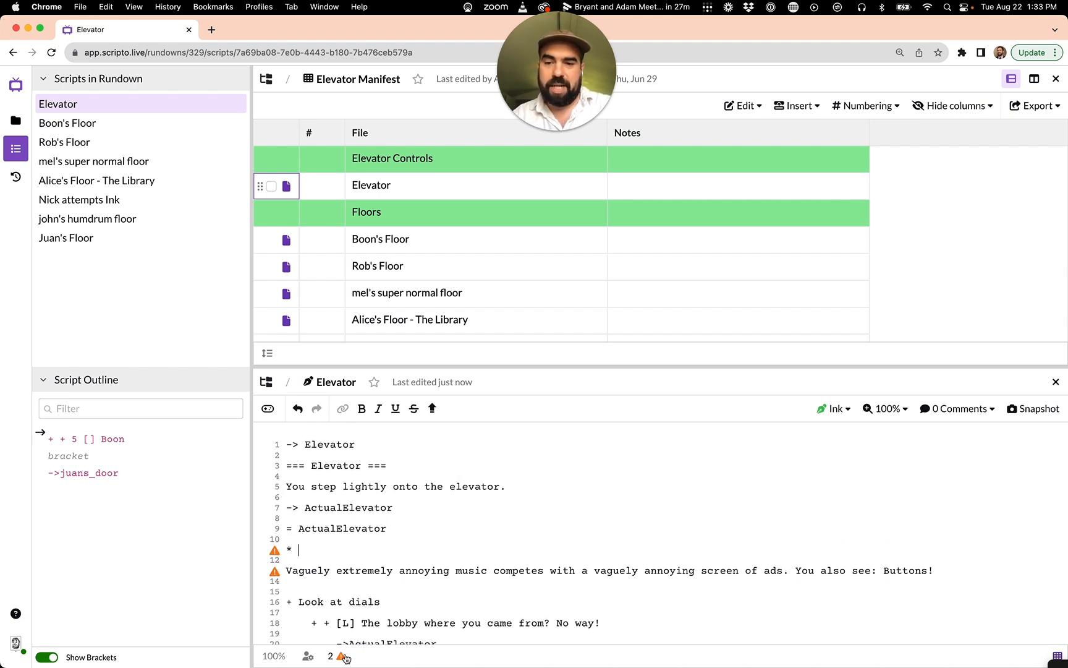
key("BackSpace")
key("BackSpace")
key("BackSpace")
key("BackSpace")
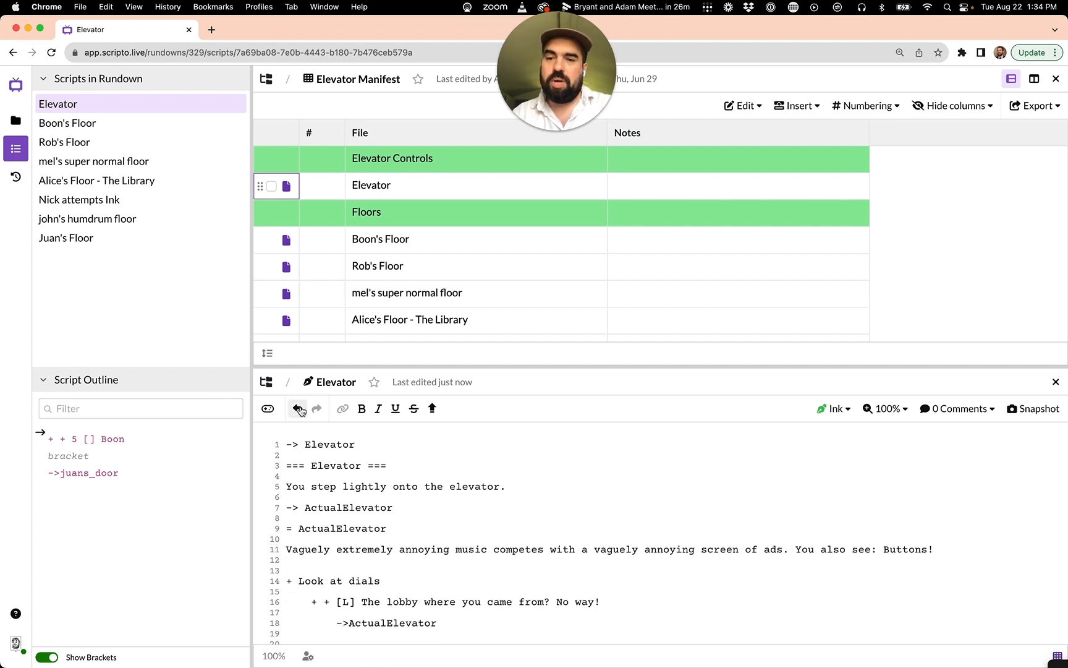
Open the Elevator script's Ink player preview, replace "lightly" with "heavily" in line 5, and check the edit in the preview before closing it.
left_click(268, 409)
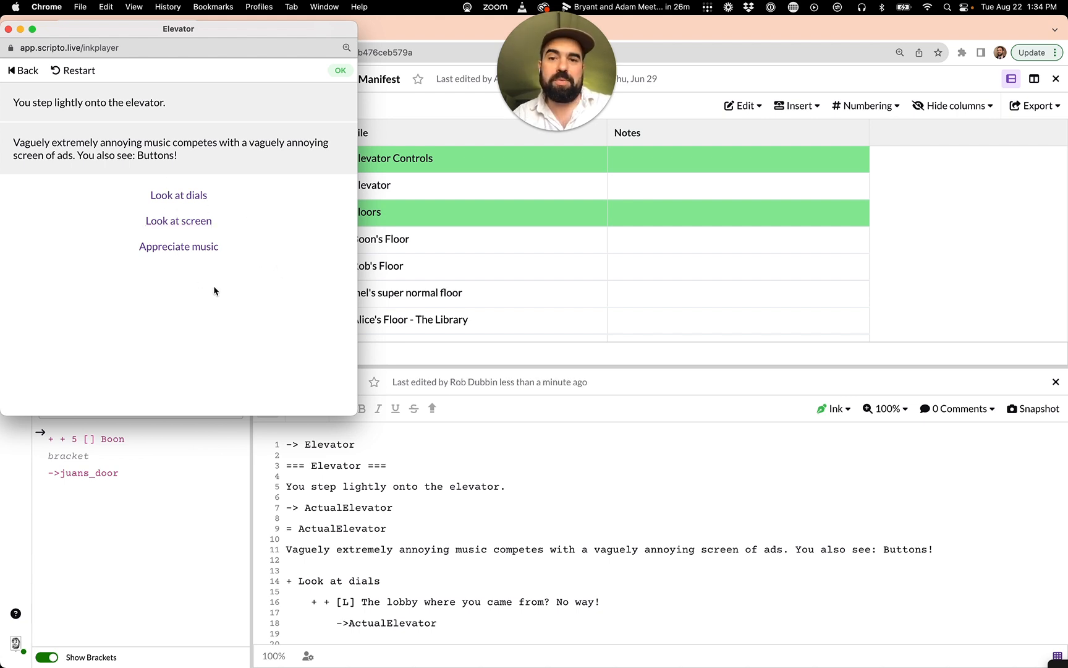
double_click(371, 487)
type("heavilt")
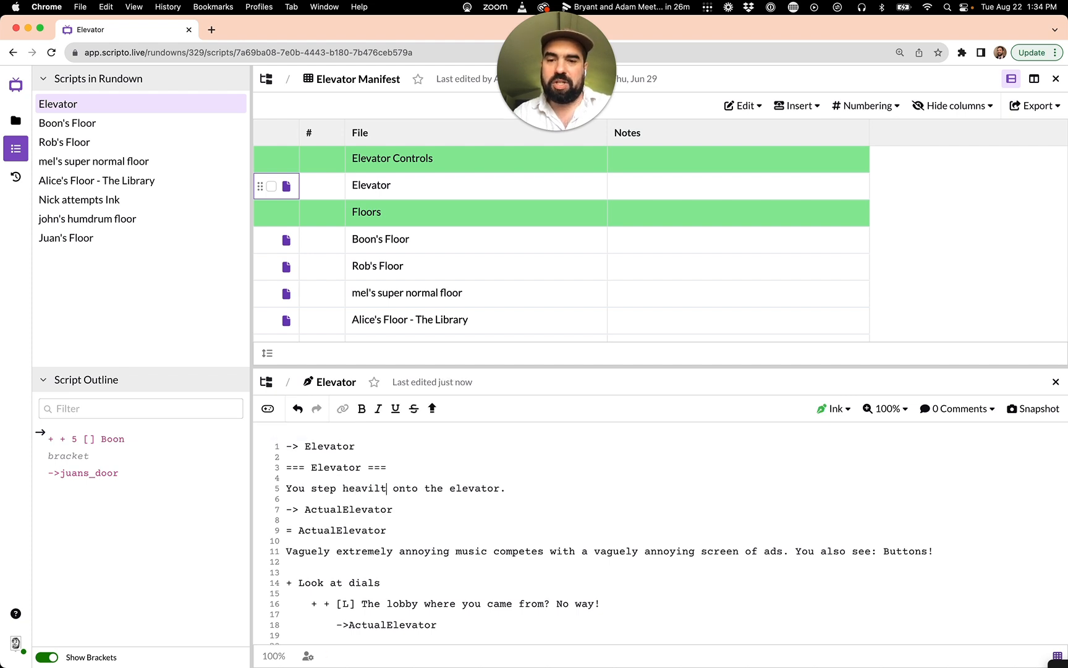
key("BackSpace")
type("y")
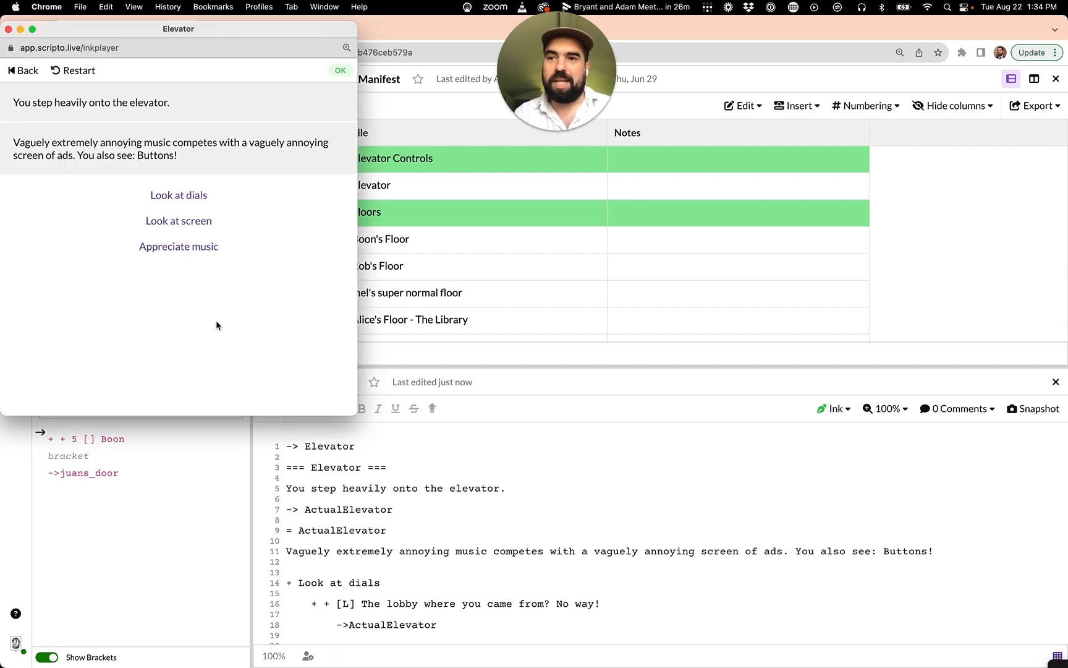
double_click(64, 104)
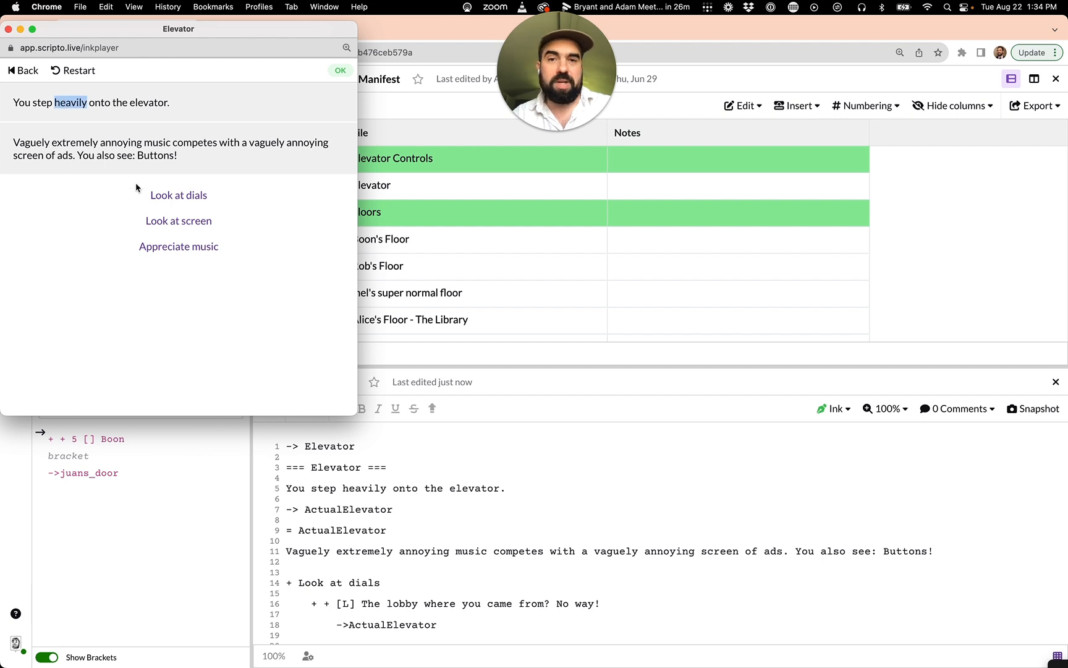
left_click(7, 30)
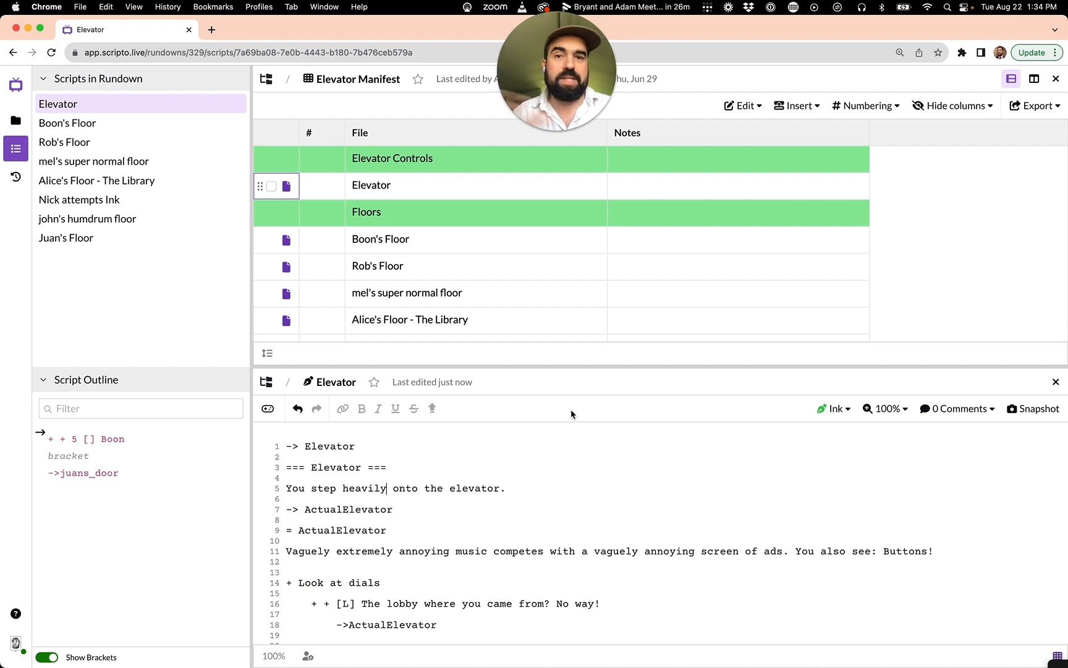
Return to the dashboard and switch to the Incredible Work workspace.
left_click(16, 85)
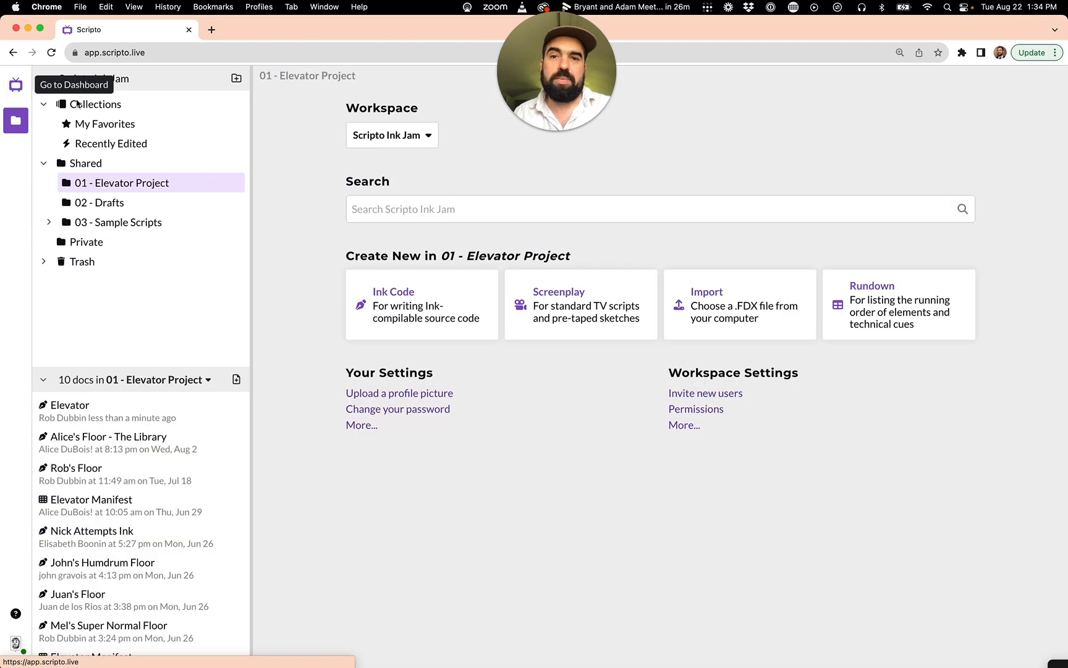
left_click(392, 136)
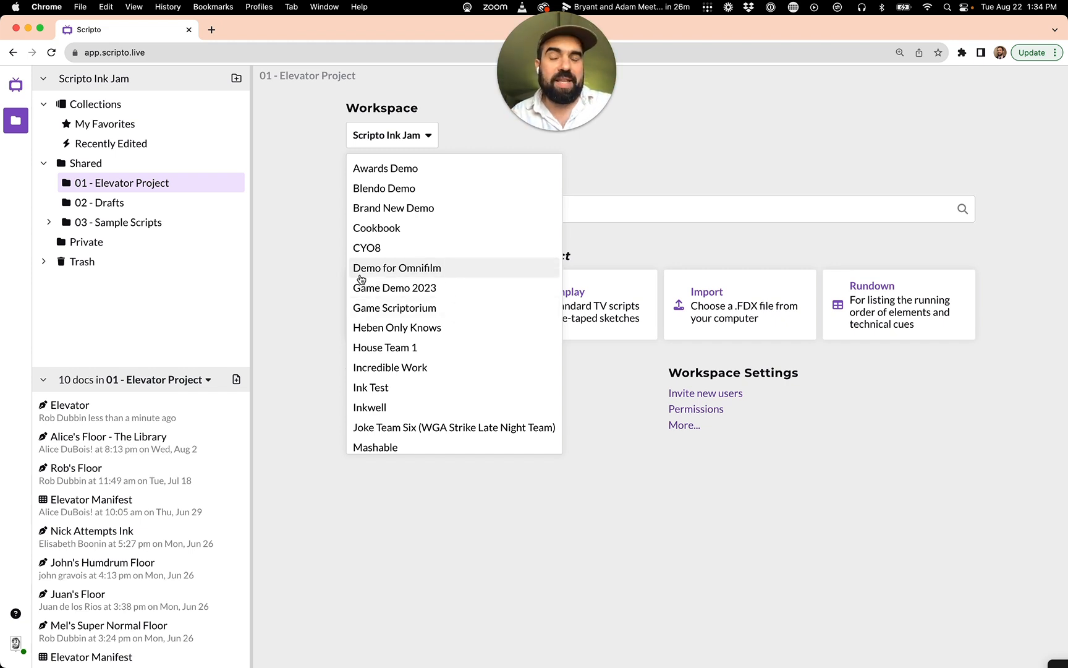
left_click(380, 366)
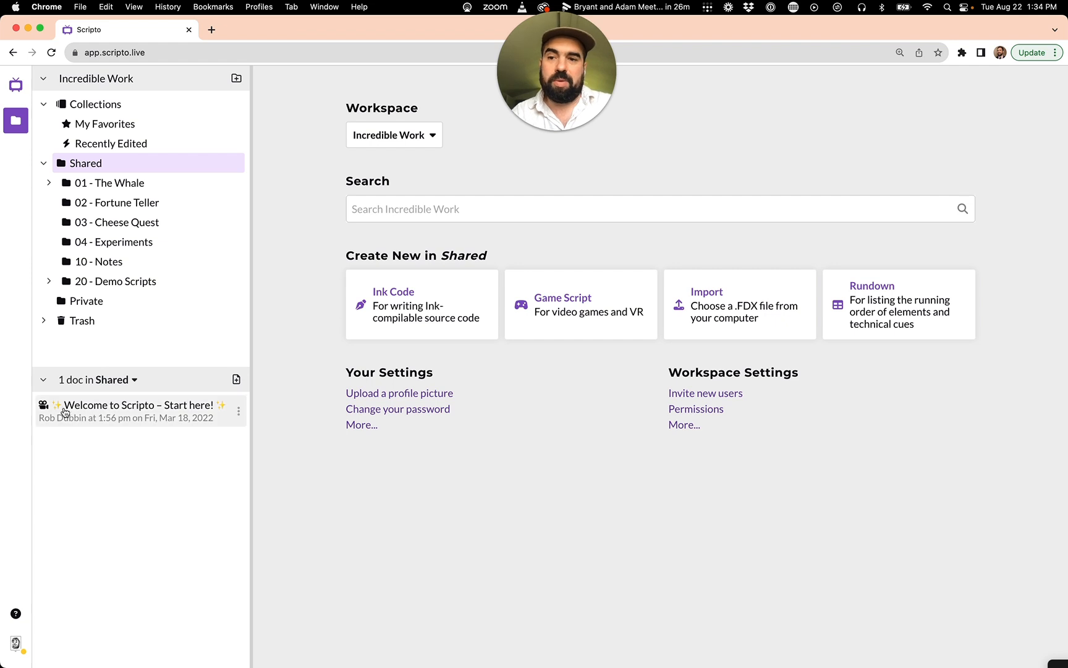
Create a new rundown in the 01 - The Whale folder.
left_click(136, 183)
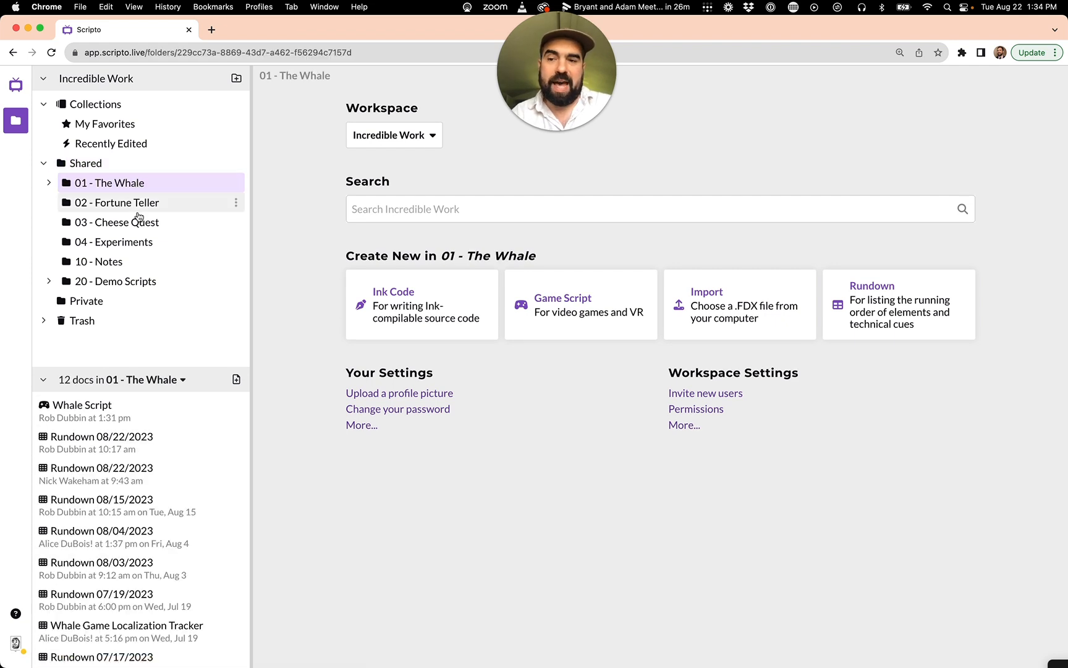
left_click(236, 381)
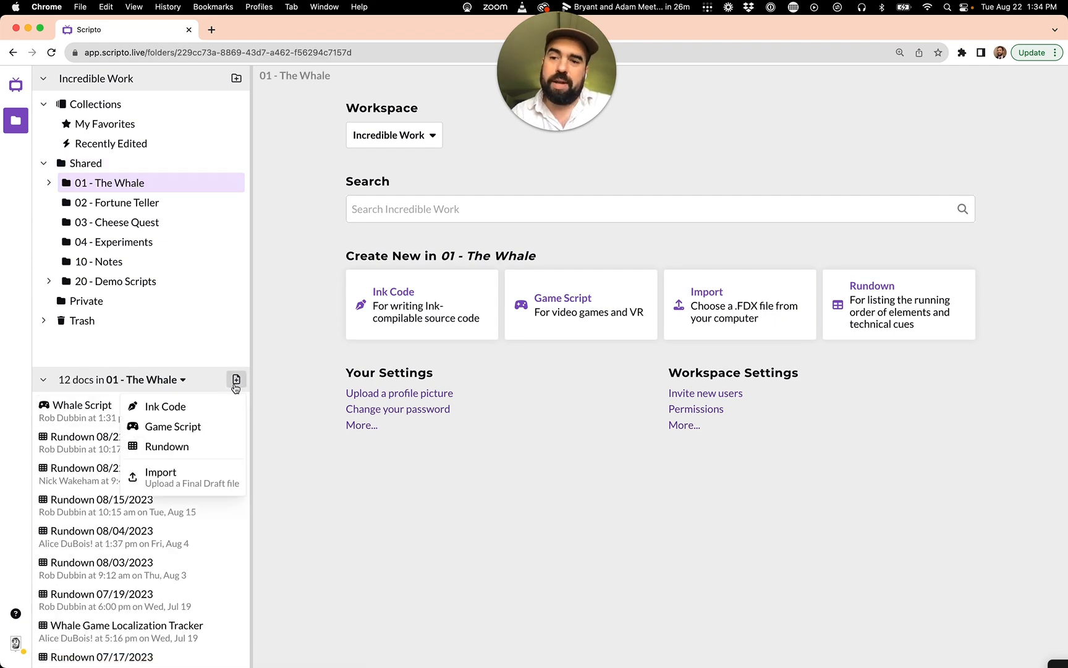
left_click(193, 449)
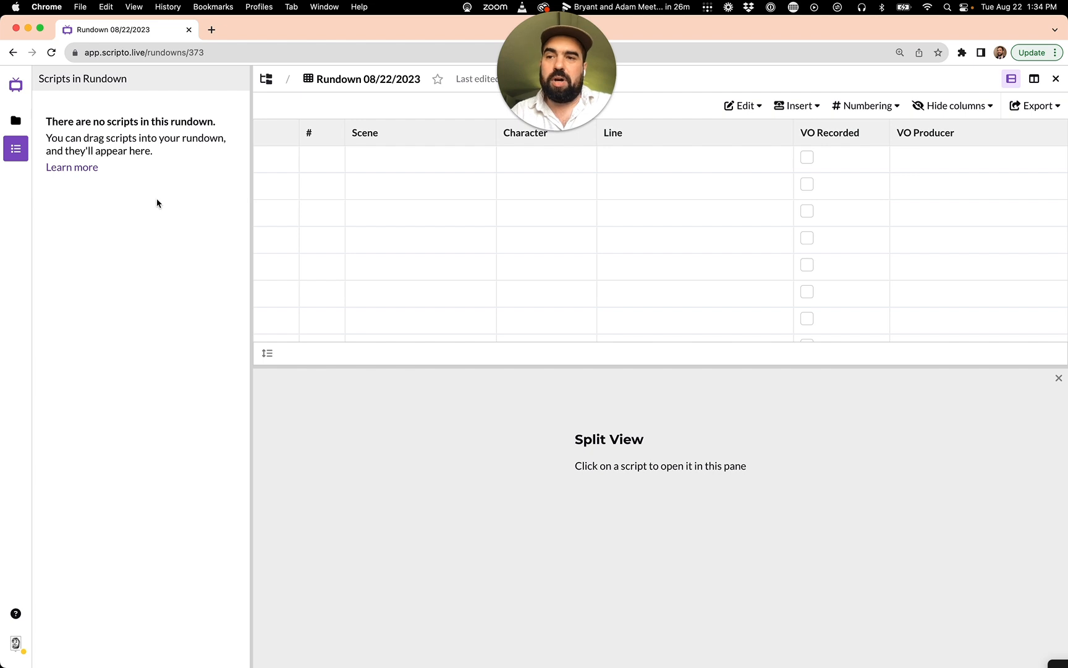
Add Whale Script to the first row of the new rundown and extract its scenes, characters and lines into the rows beneath.
left_click(16, 121)
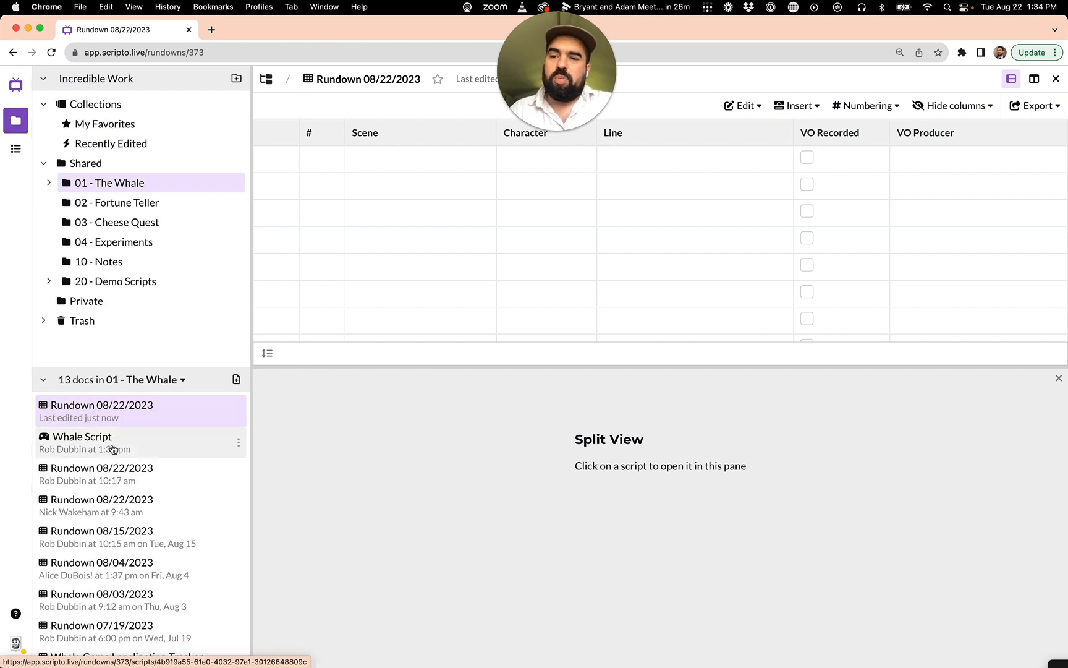
left_click_drag(100, 448, 462, 151)
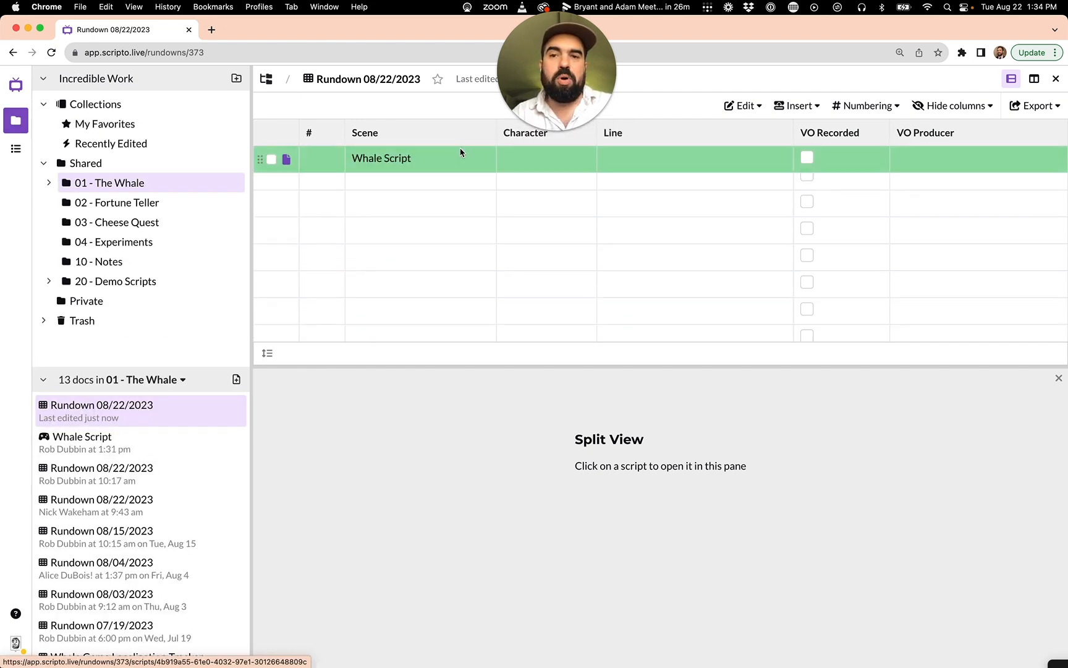
right_click(438, 164)
left_click(489, 296)
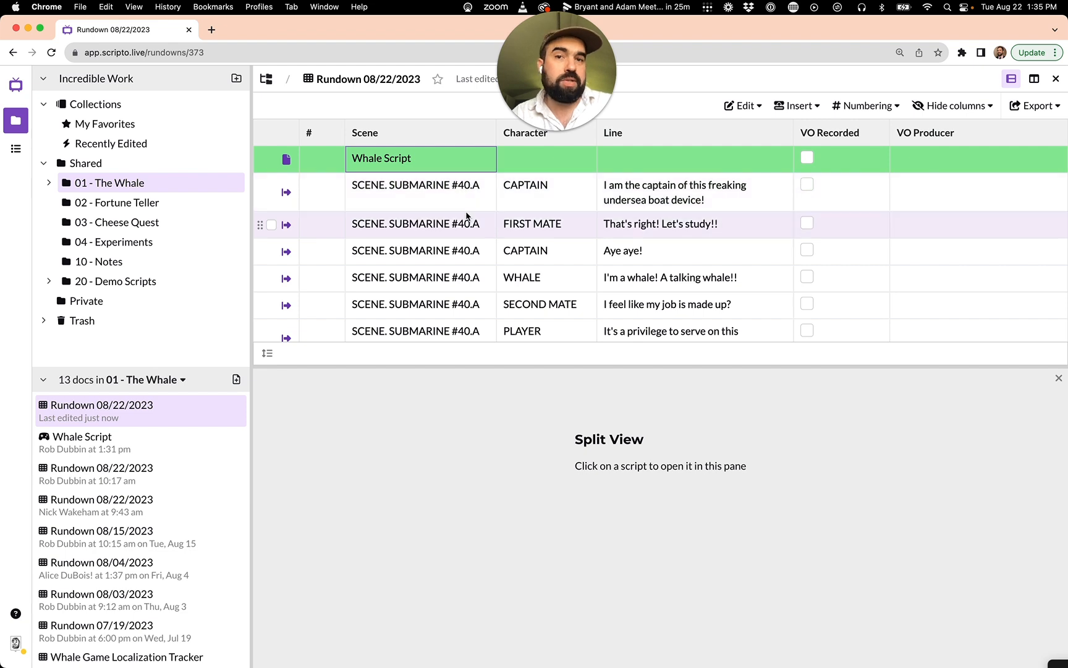
Examine the rundown's extracted dialogue rows and its voice-over and localization columns, and return to the 01 - The Whale folder page.
scroll(468, 215, "down", 1)
scroll(468, 215, "down", 3)
scroll(468, 215, "up", 4)
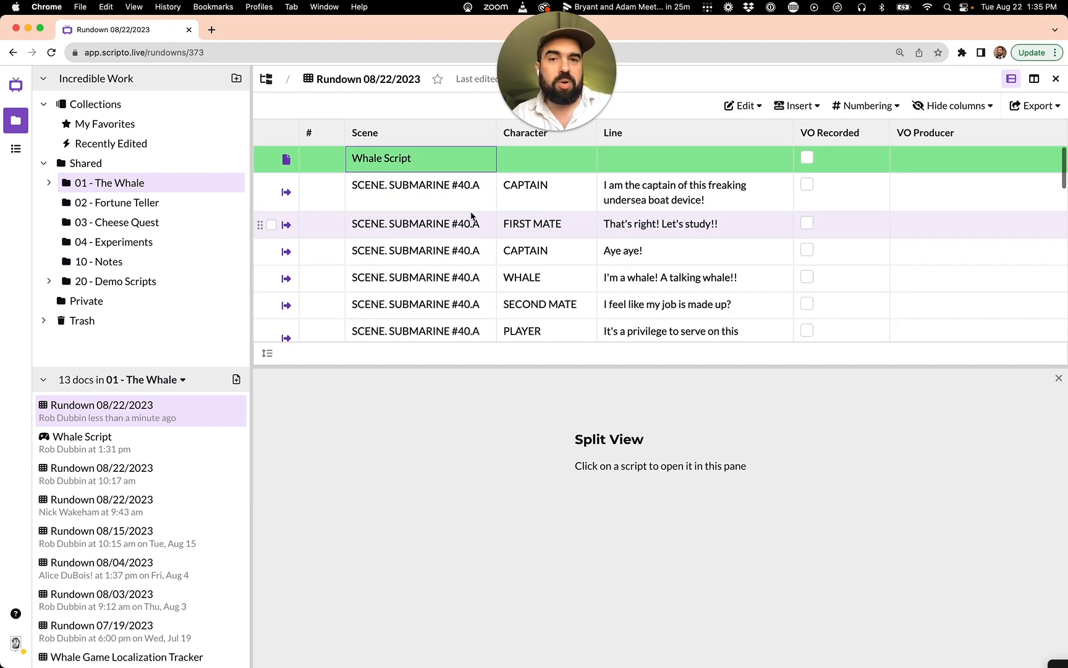
scroll(683, 261, "right", 1)
scroll(682, 255, "right", 8)
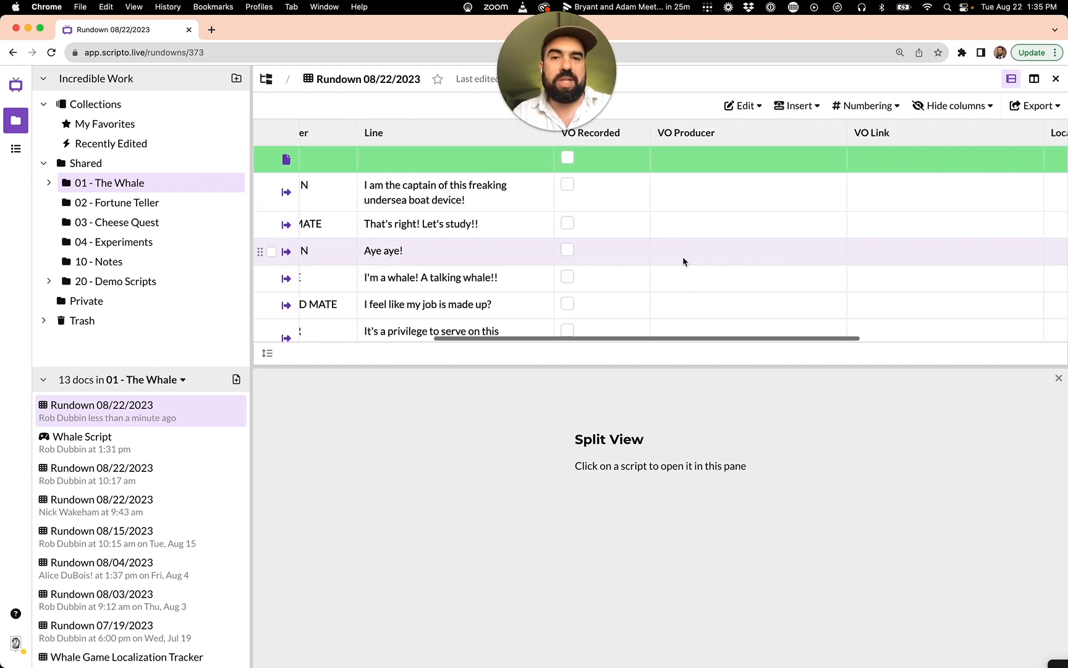
scroll(683, 258, "right", 5)
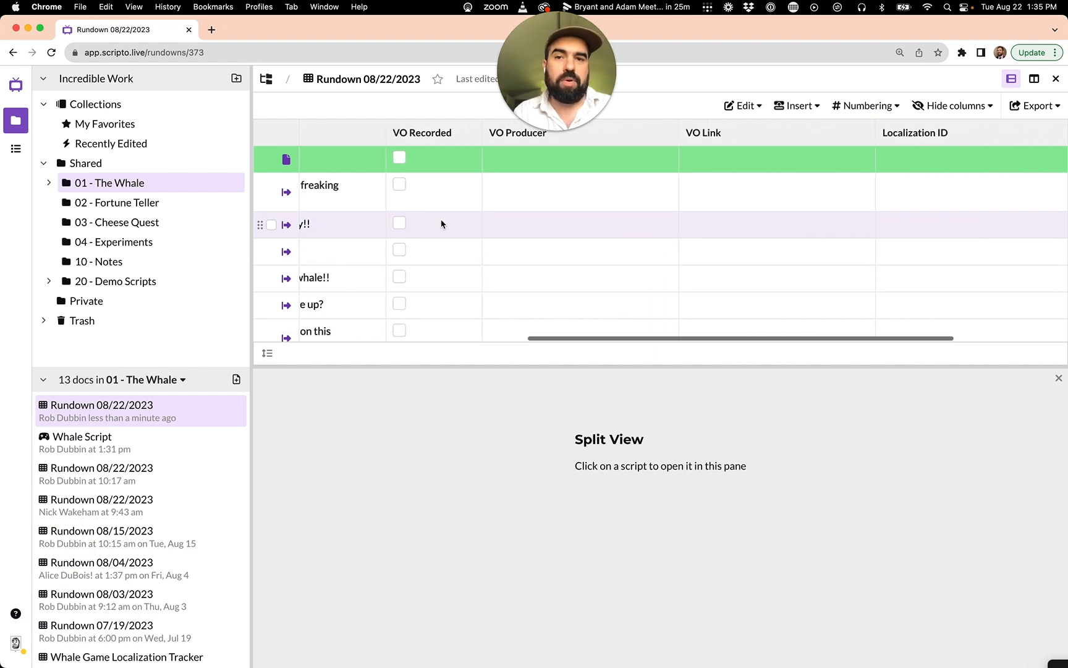
scroll(511, 211, "right", 7)
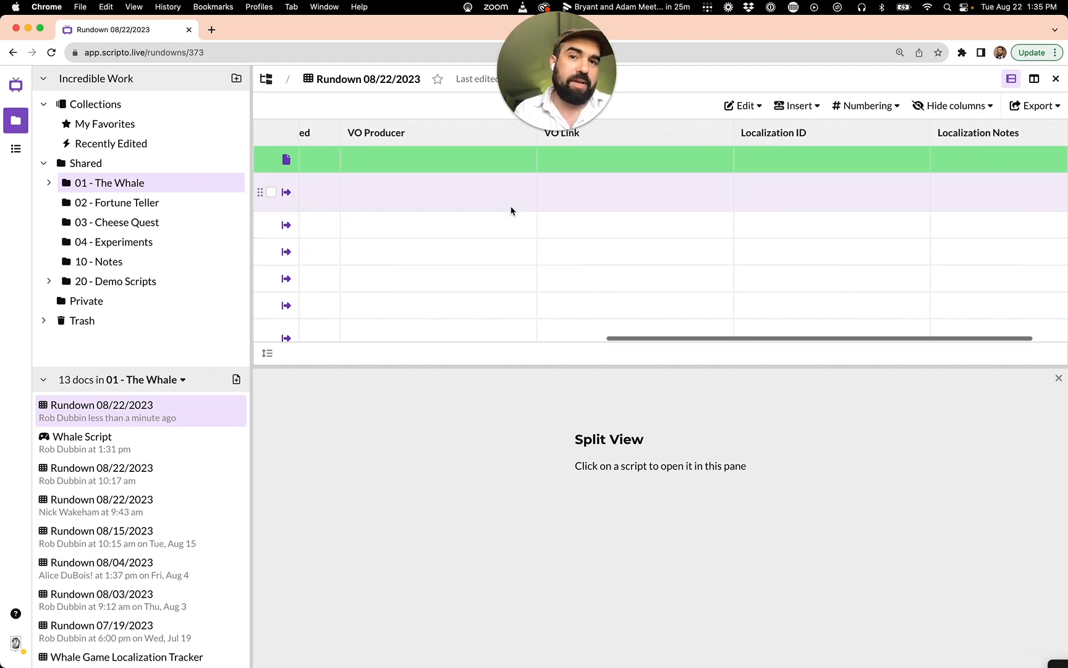
scroll(511, 211, "right", 1)
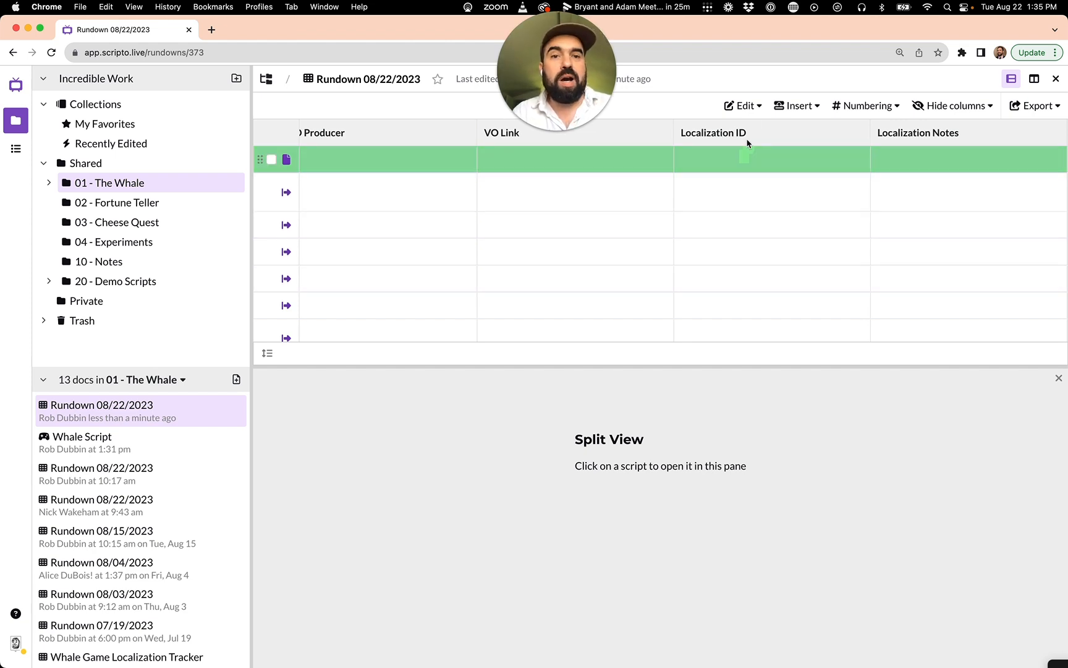
scroll(726, 284, "left", 5)
scroll(725, 284, "left", 10)
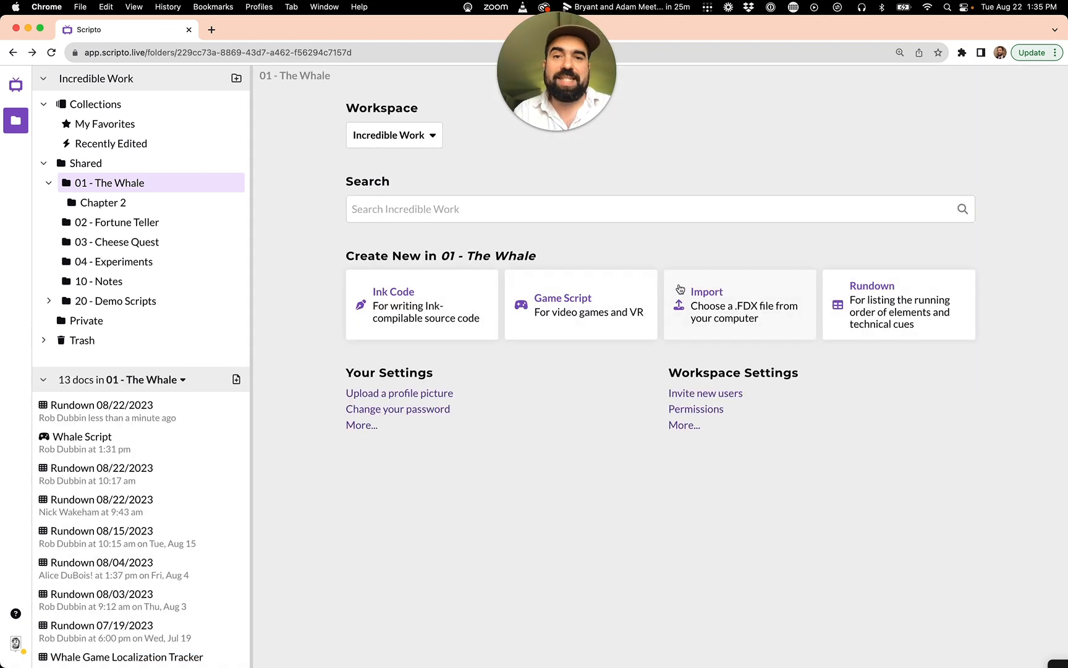
Switch to Terminal, rerun a Python script from the command history in the scripto2 folder, and look through its JSON output.
key("super+Tab")
key("super+Tab")
key("super+Tab")
key("super+Tab")
key("super+Tab")
key("super+Tab")
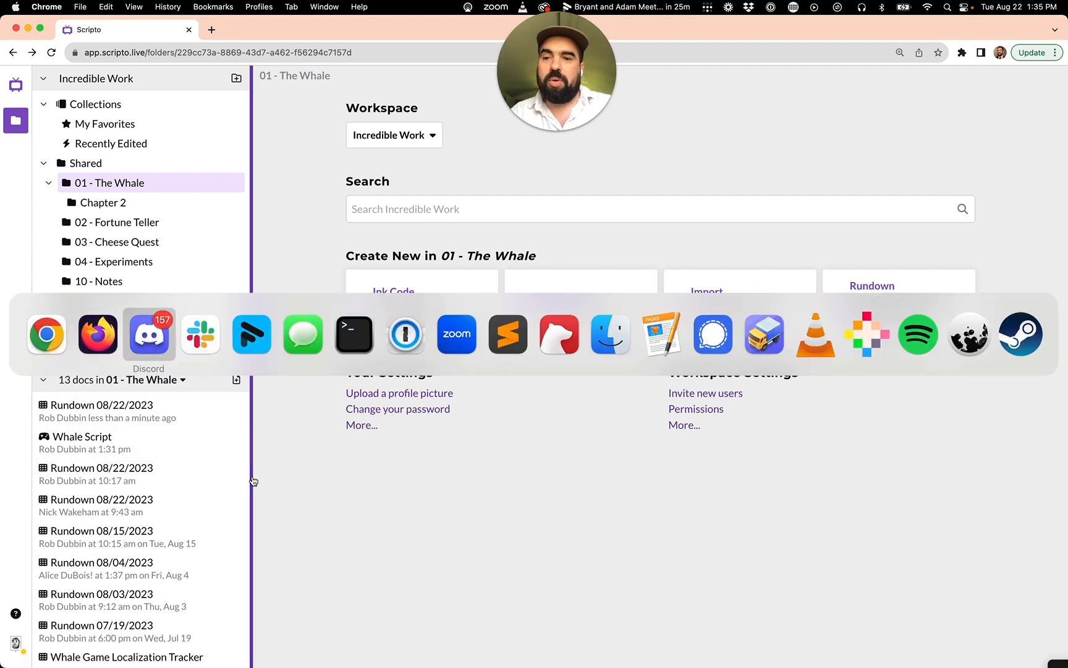
key("Up")
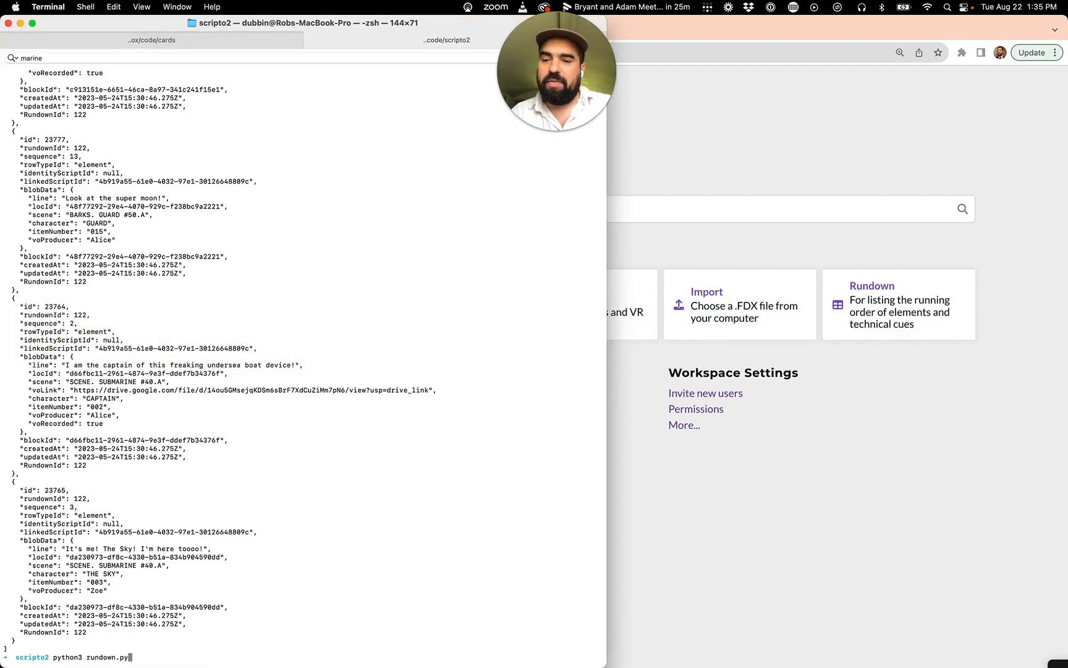
key("Return")
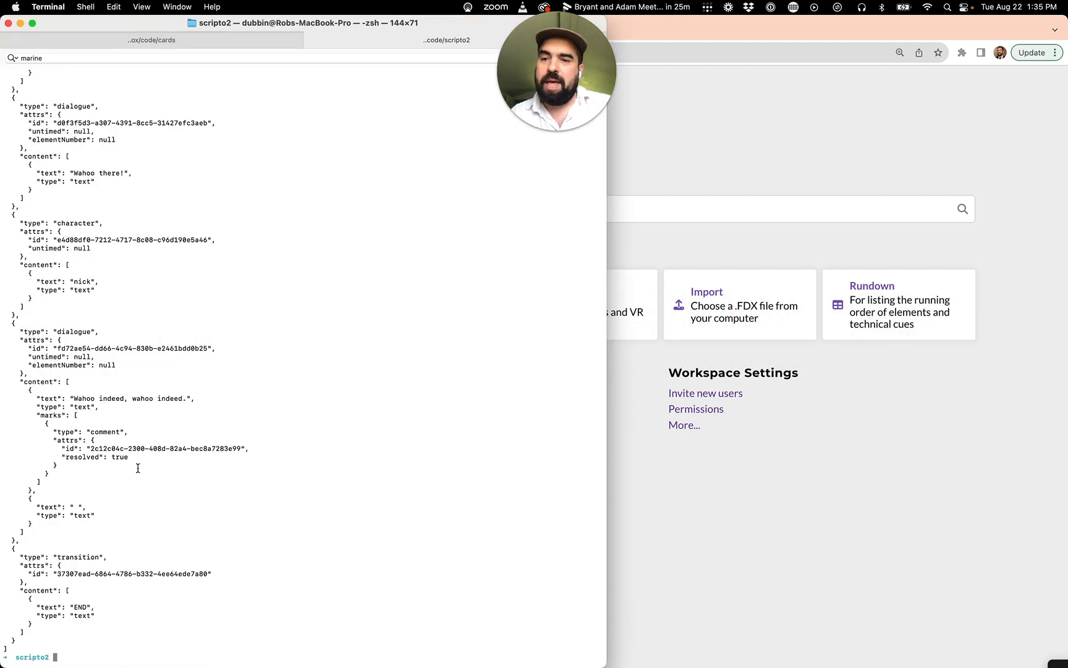
scroll(138, 468, "up", 5)
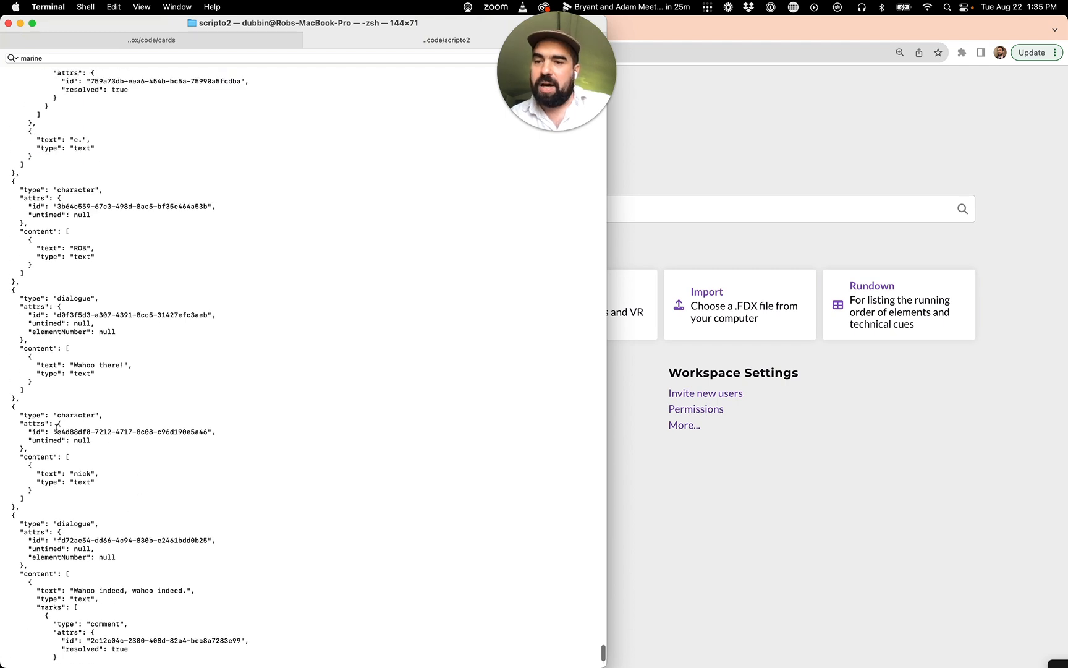
Highlight the character block's ID just above the "Wahoo indeed, wahoo indeed." dialogue and examine the preceding JSON blocks.
left_click_drag(57, 428, 228, 434)
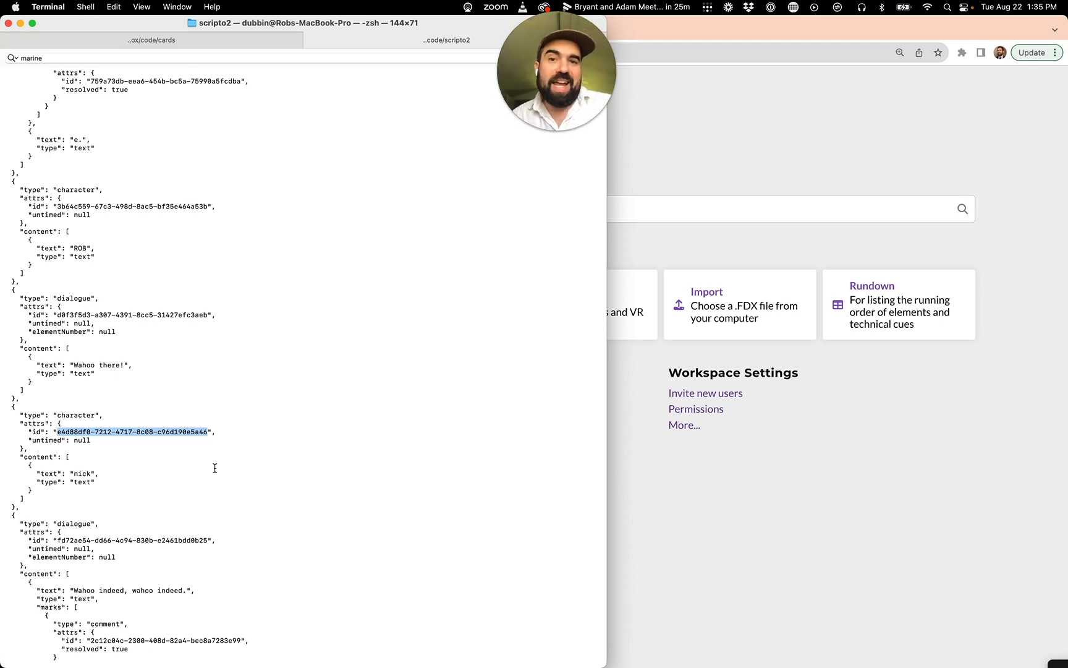
scroll(165, 468, "up", 9)
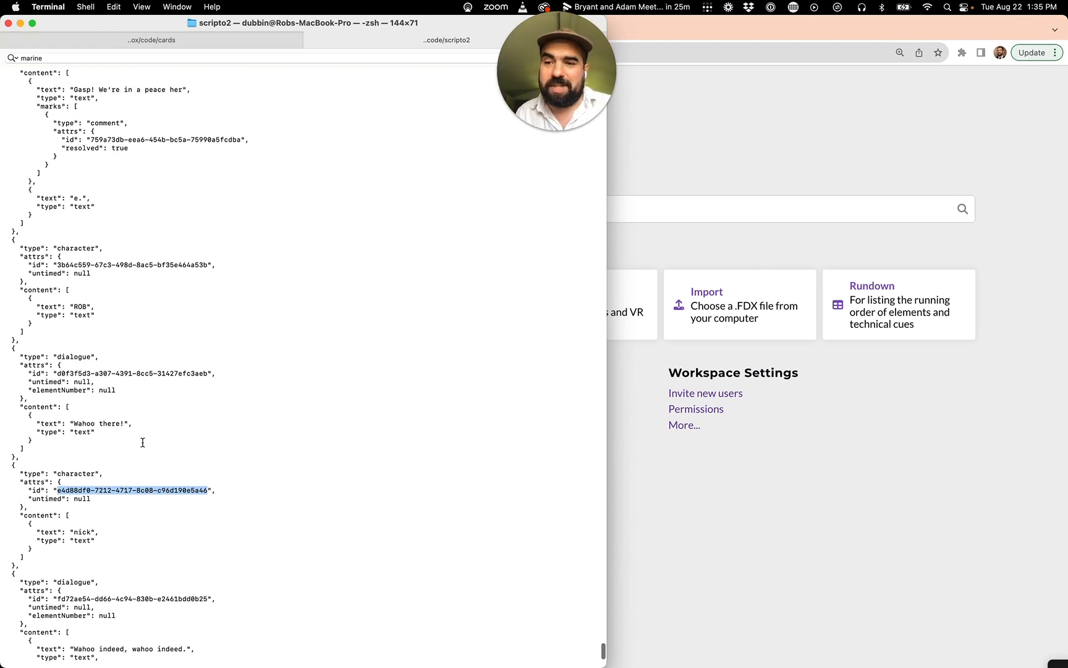
left_click(144, 430)
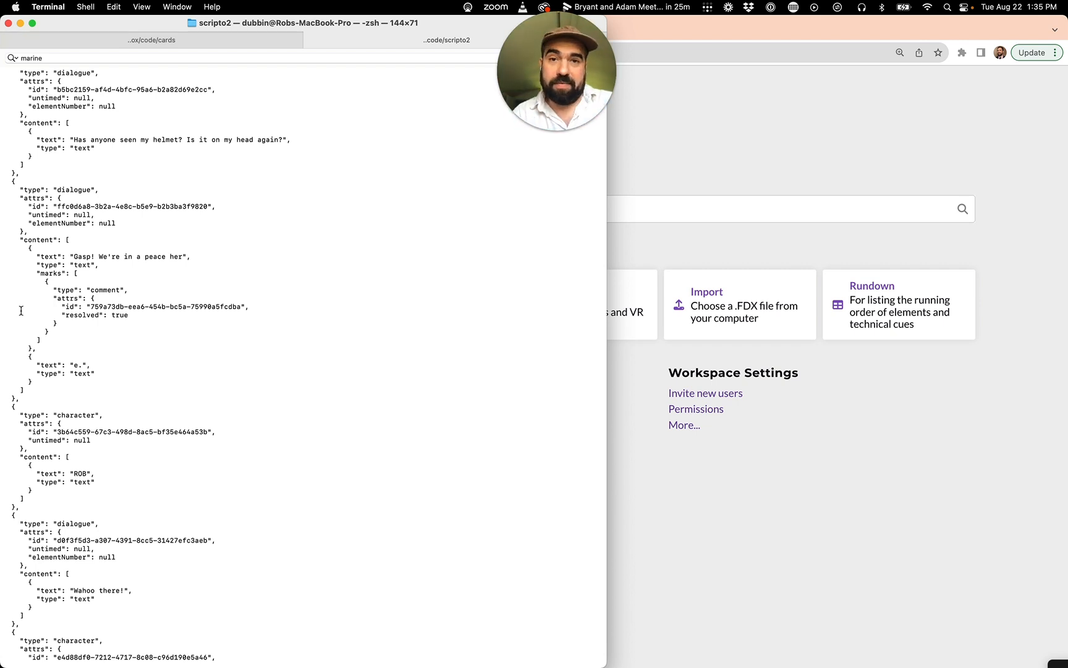
Run rundown.py with python3 to output the rundown's JSON data, and switch back to Scripto in Chrome.
scroll(2, 411, "down", 10)
type("python3 rundown.py")
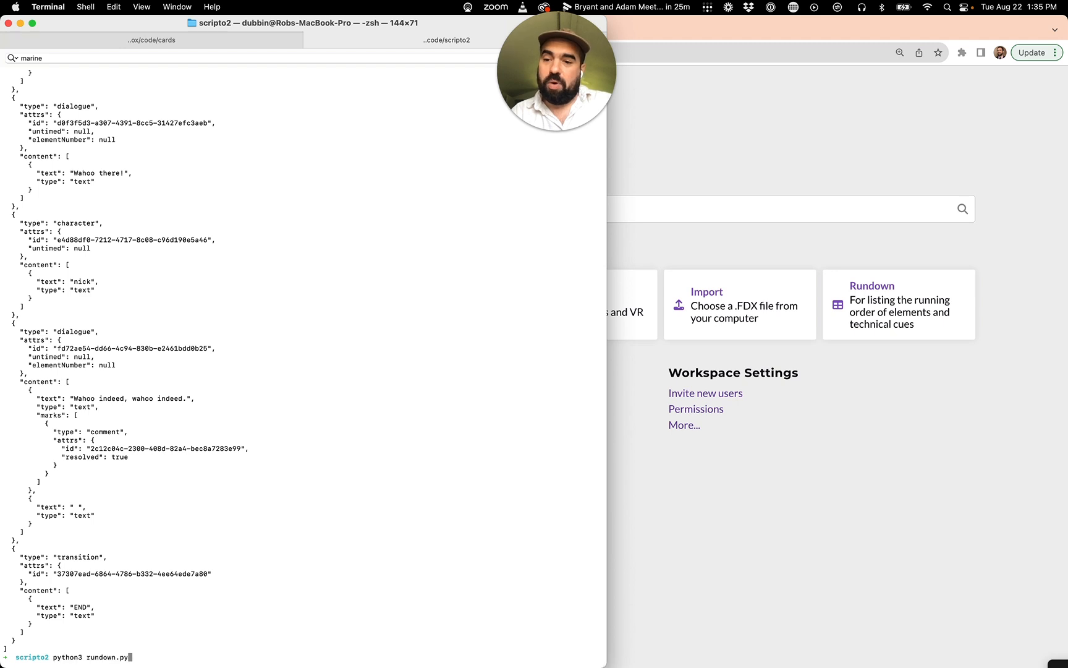
key("Return")
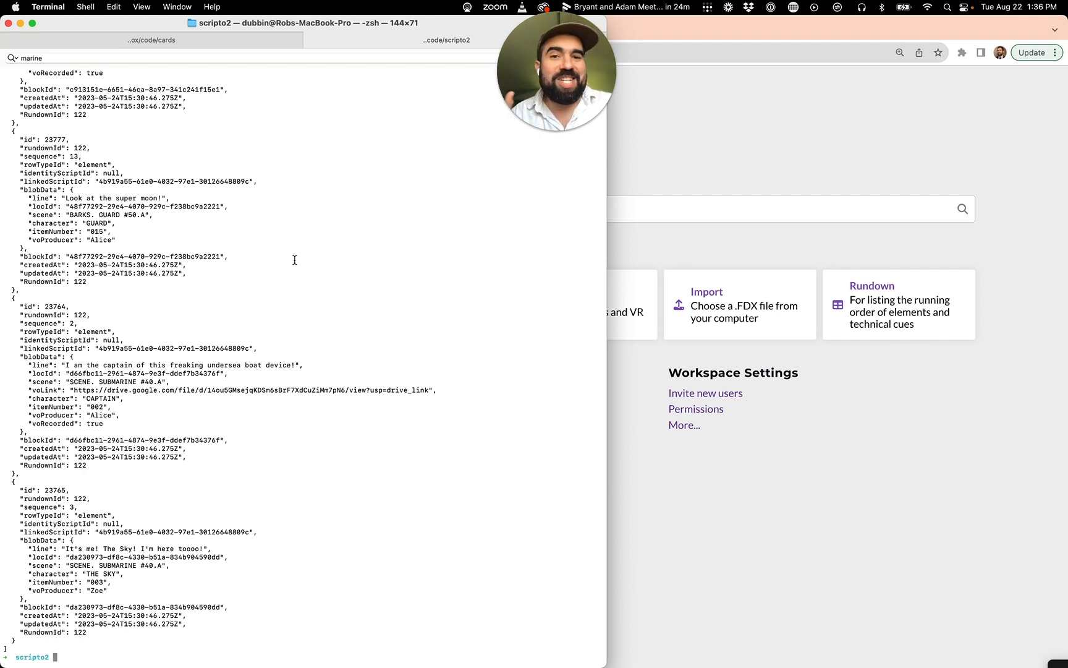
left_click(675, 133)
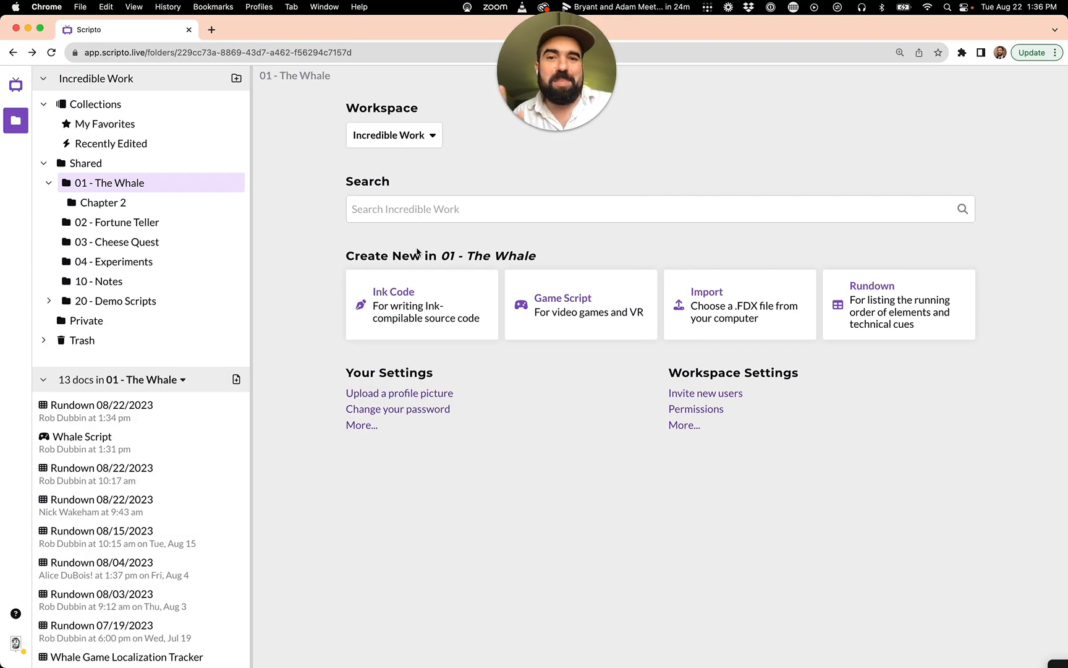